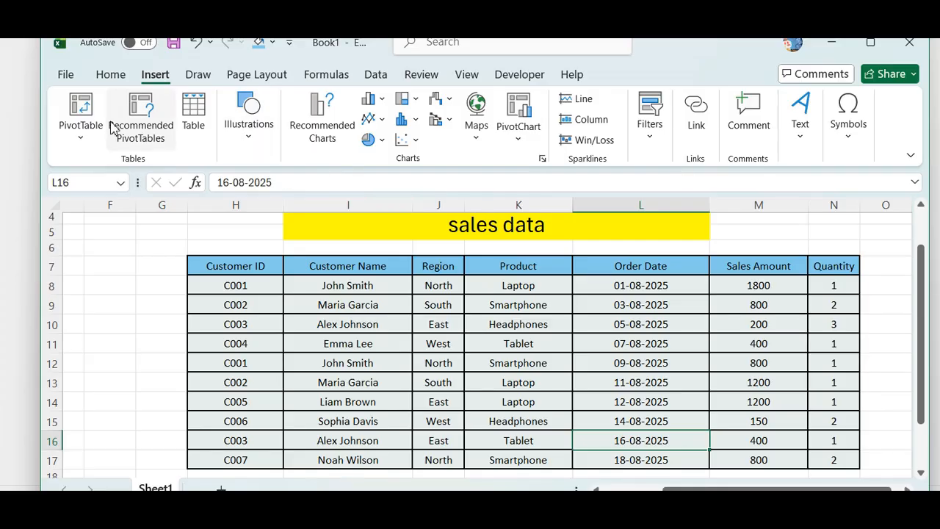
Create a PivotTable from the sales data range H7:N17 on a new worksheet.
left_click(203, 262)
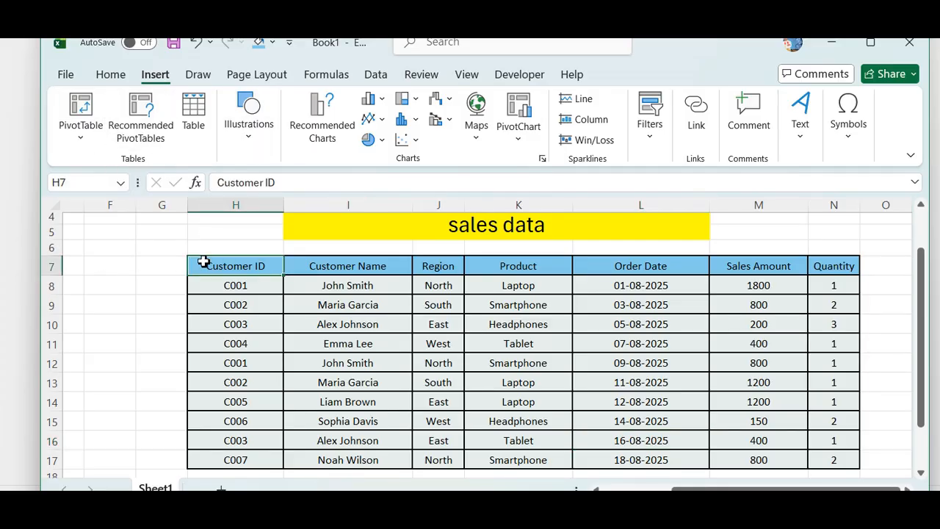
right_click(203, 262)
key("Escape")
key("ctrl+shift+Right")
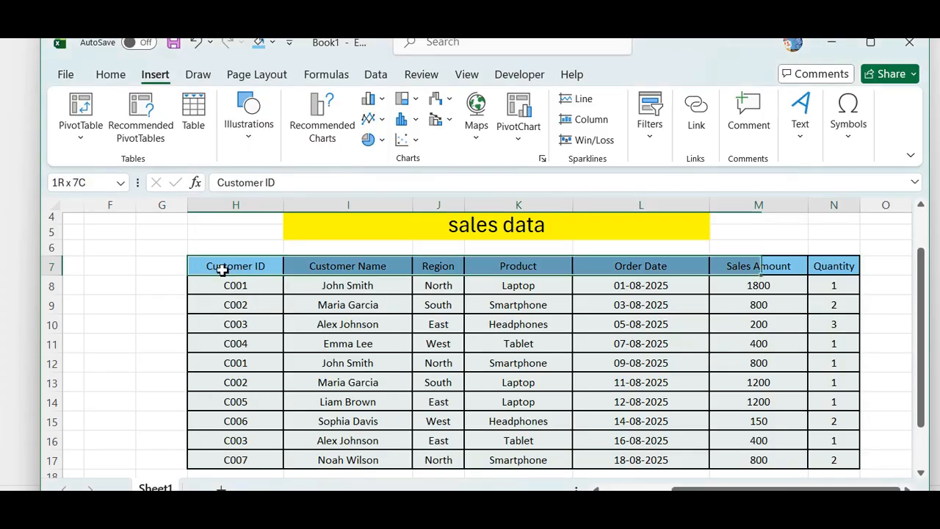
key("ctrl+shift+Down")
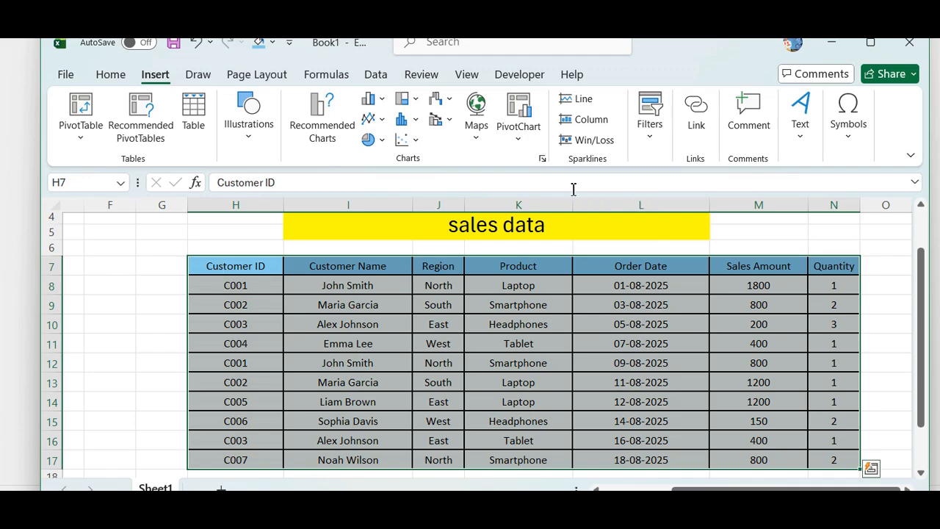
left_click(68, 132)
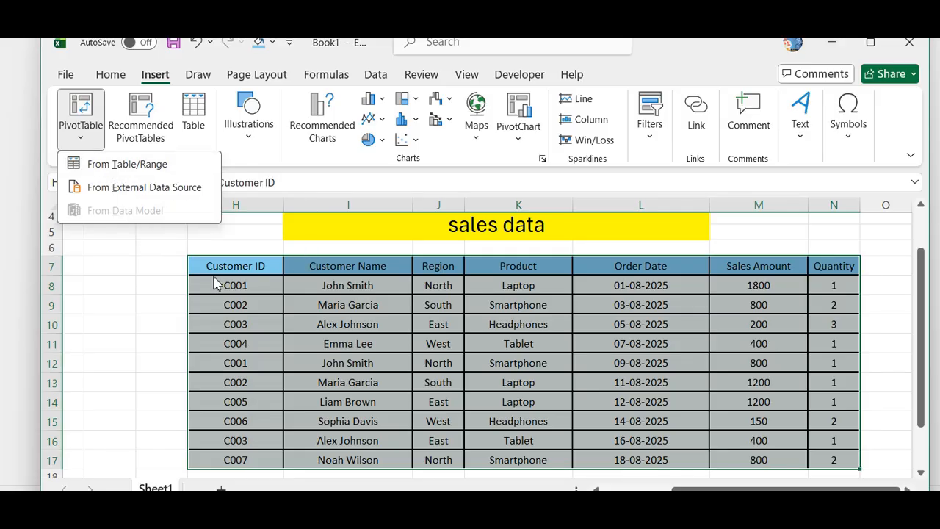
left_click(147, 165)
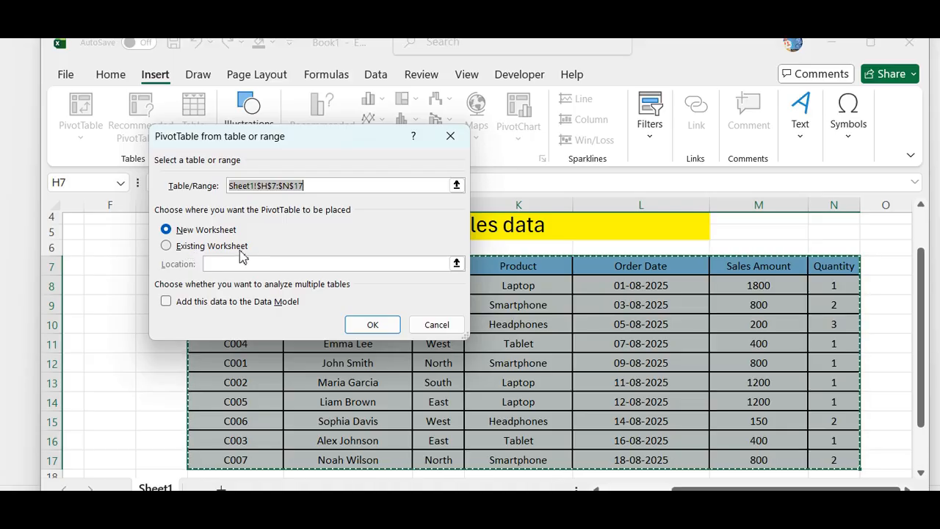
left_click(167, 232)
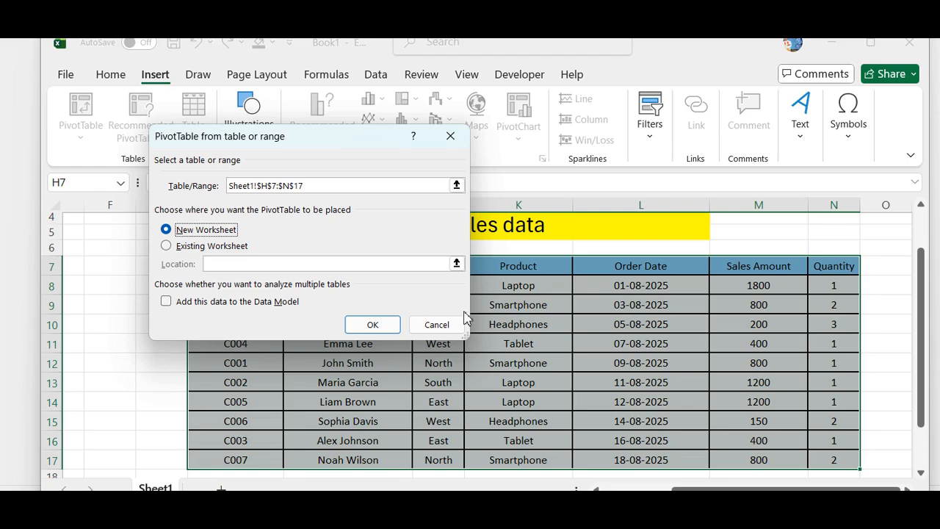
left_click(373, 325)
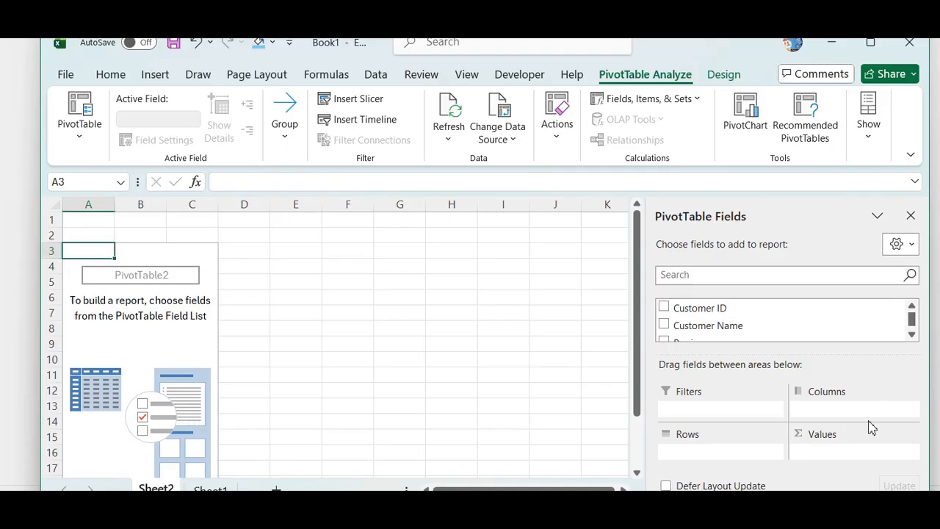
Look through the fields available for the PivotTable report.
left_click_drag(911, 324, 916, 331)
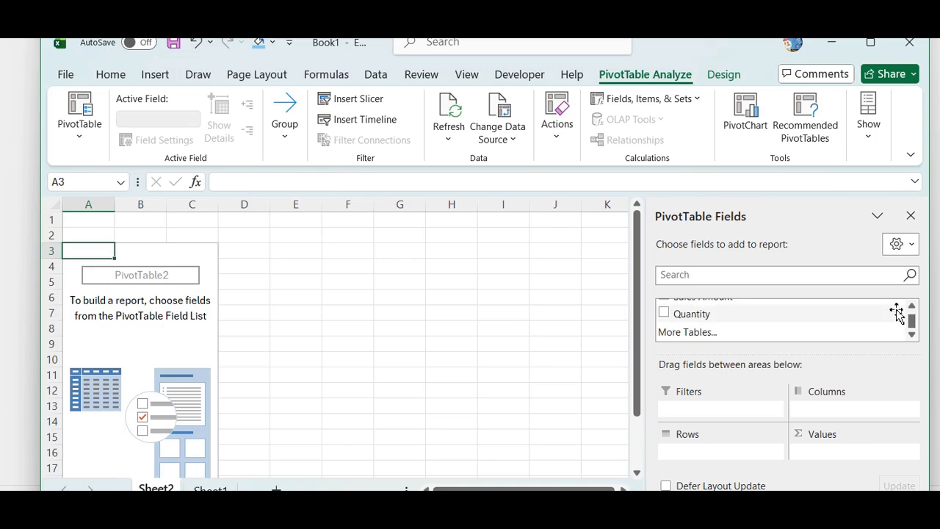
scroll(914, 325, "up", 5)
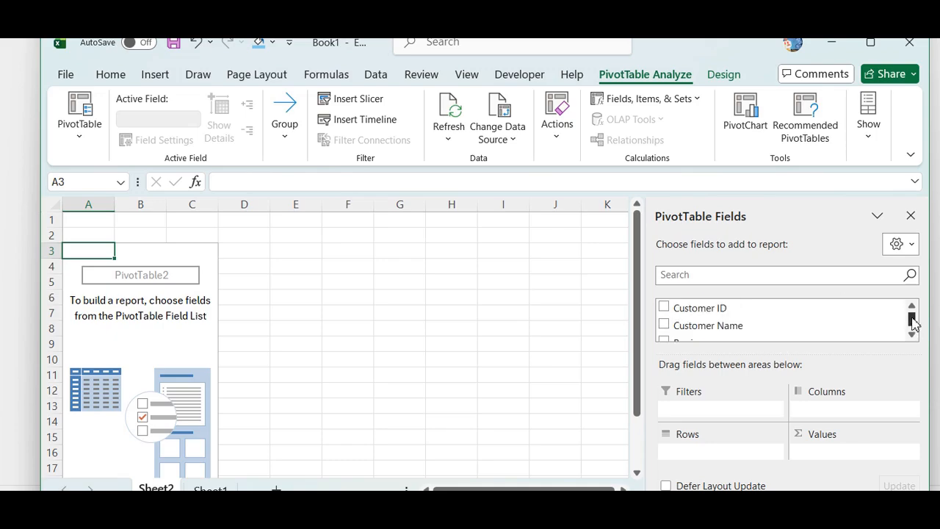
scroll(914, 326, "down", 5)
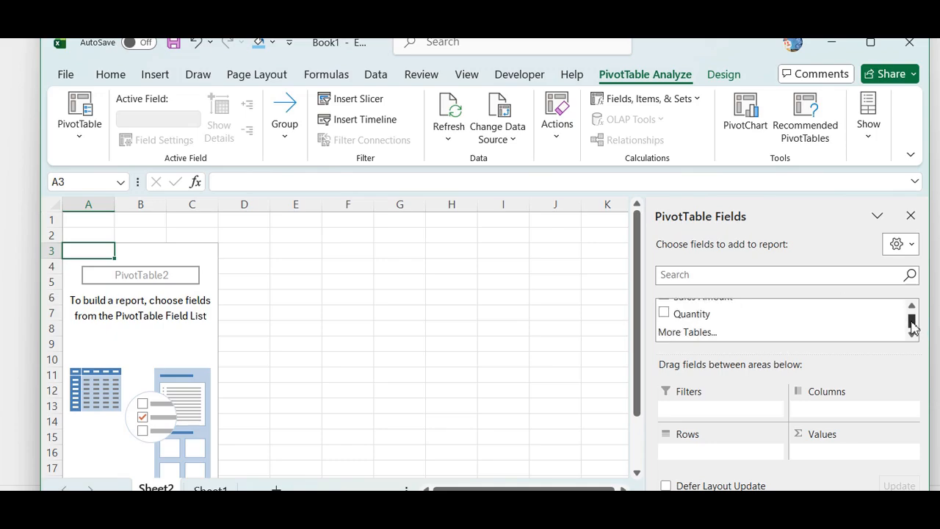
scroll(914, 326, "up", 5)
scroll(914, 325, "down", 3)
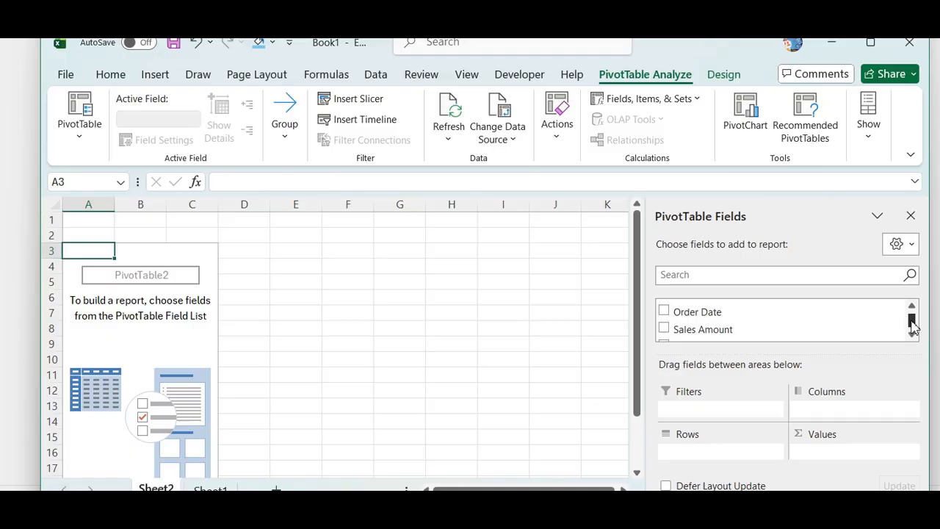
scroll(913, 326, "up", 3)
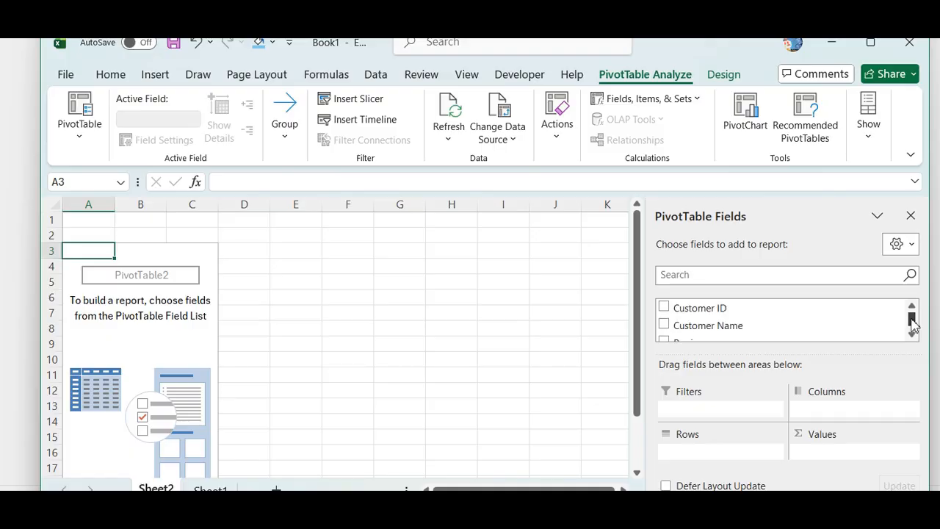
left_click_drag(639, 336, 642, 348)
left_click_drag(912, 316, 916, 323)
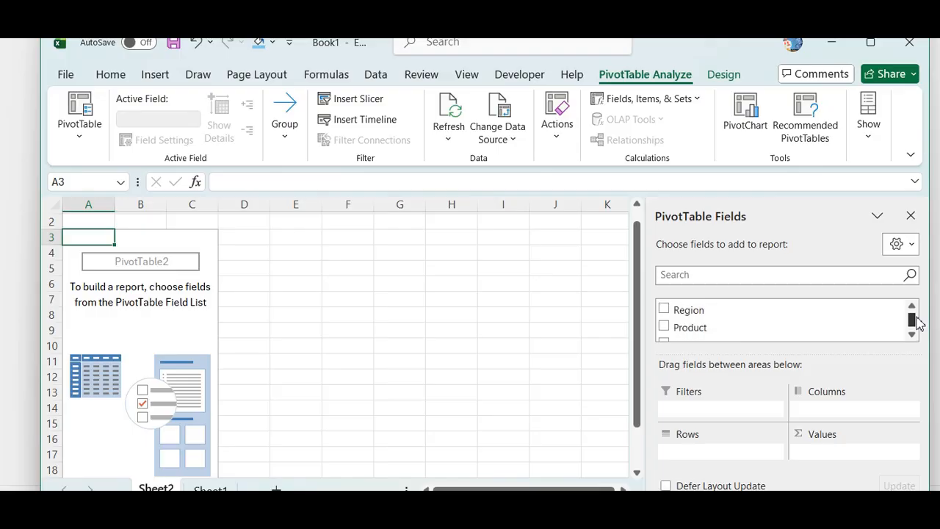
scroll(917, 323, "down", 1)
scroll(916, 323, "up", 2)
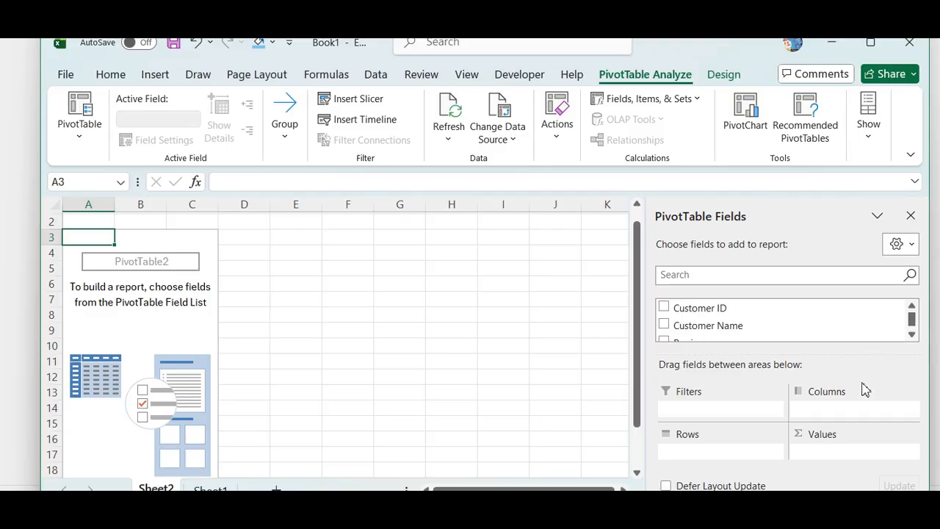
Find the Region field by searching for "re", add it to the PivotTable rows, and clear the search.
left_click(698, 274)
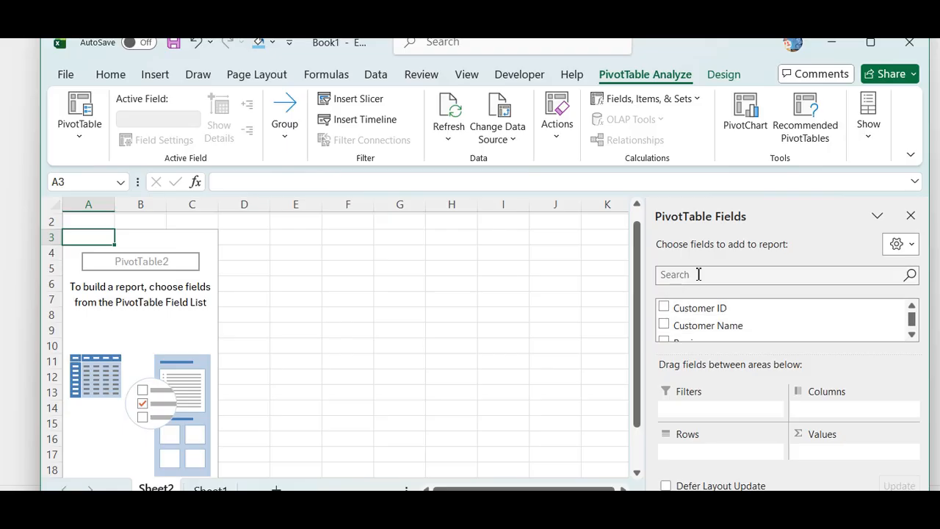
type("re")
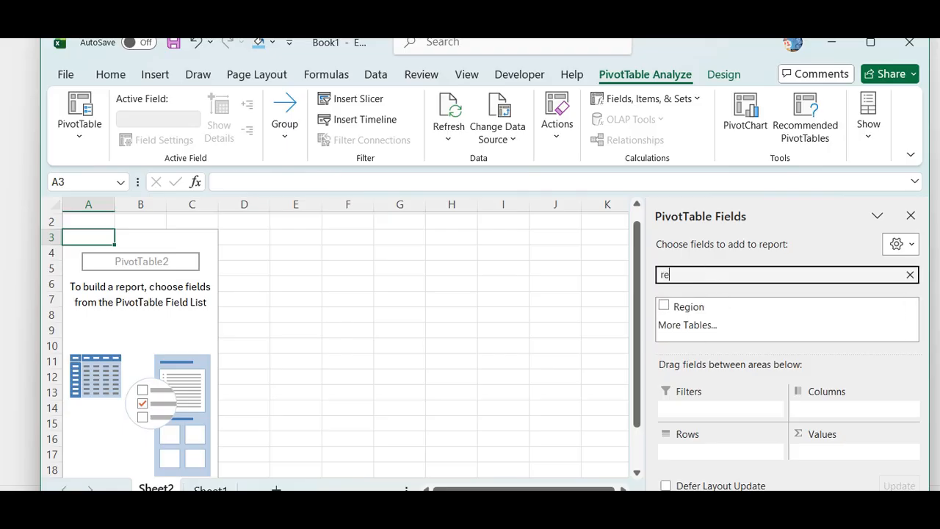
left_click(664, 307)
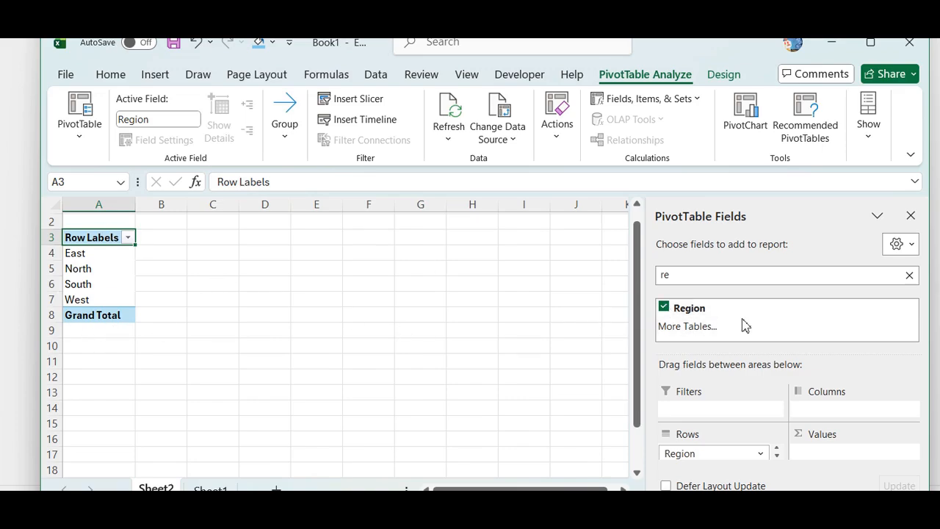
left_click(694, 276)
key("BackSpace")
key("BackSpace")
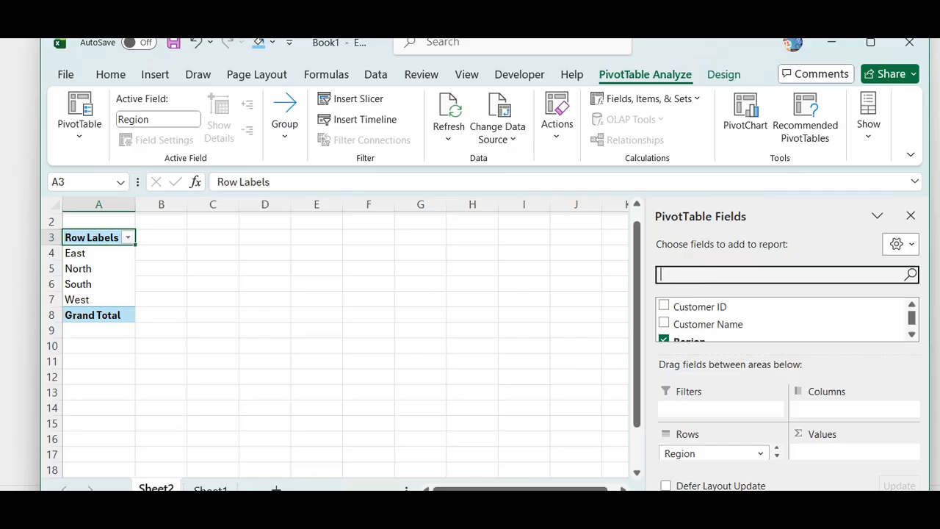
Try searching the PivotTable fields for "tot" and "to", and clear the search.
type("tot")
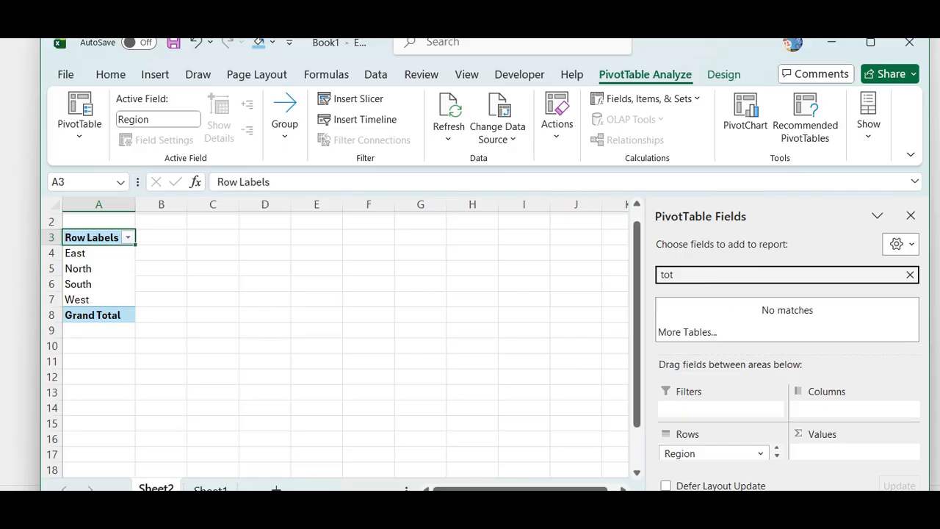
key("BackSpace")
key("BackSpace")
key("BackSpace")
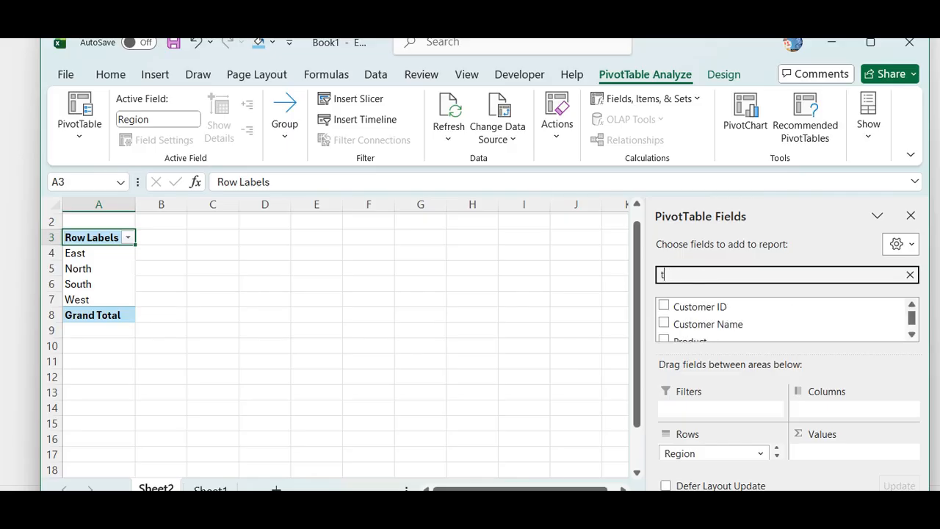
type("to")
scroll(911, 317, "down", 1)
scroll(910, 319, "up", 2)
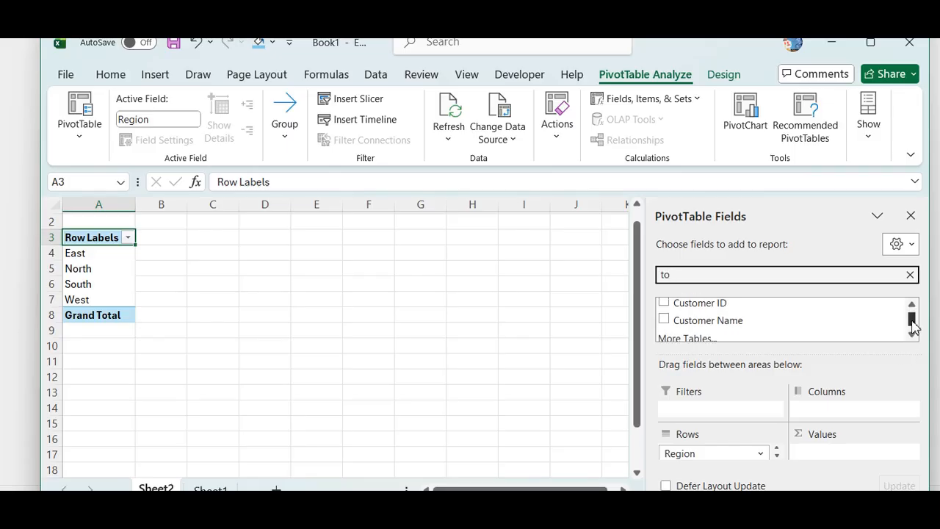
key("BackSpace")
key("BackSpace")
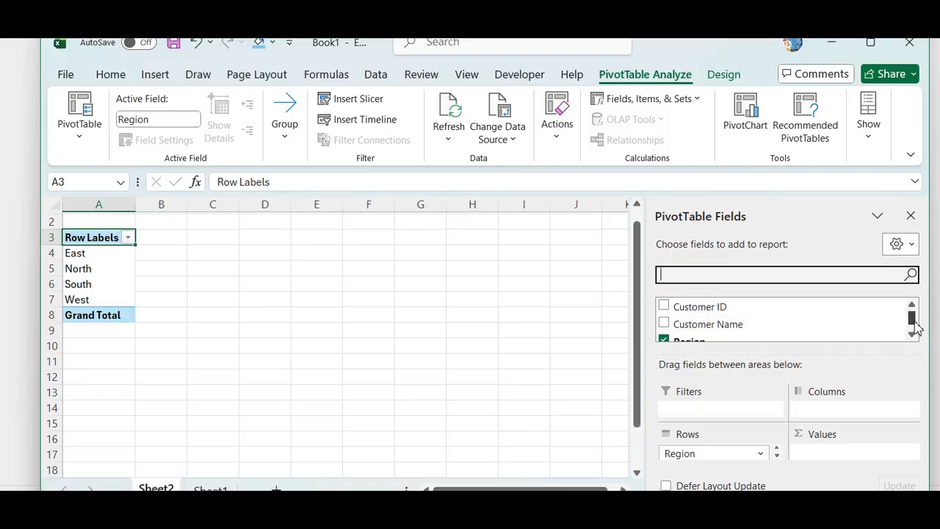
Add the Sales Amount field to the PivotTable as a summed value.
scroll(915, 328, "down", 3)
scroll(915, 330, "up", 1)
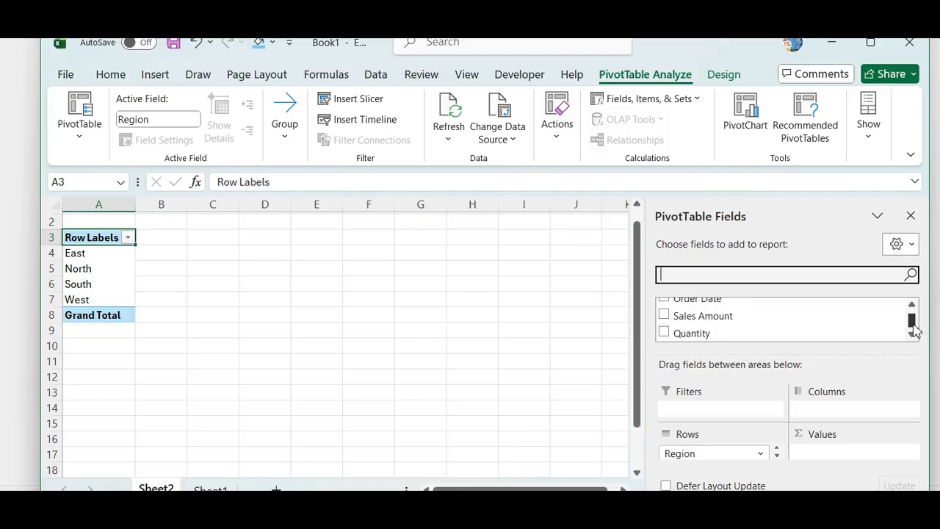
left_click(663, 318)
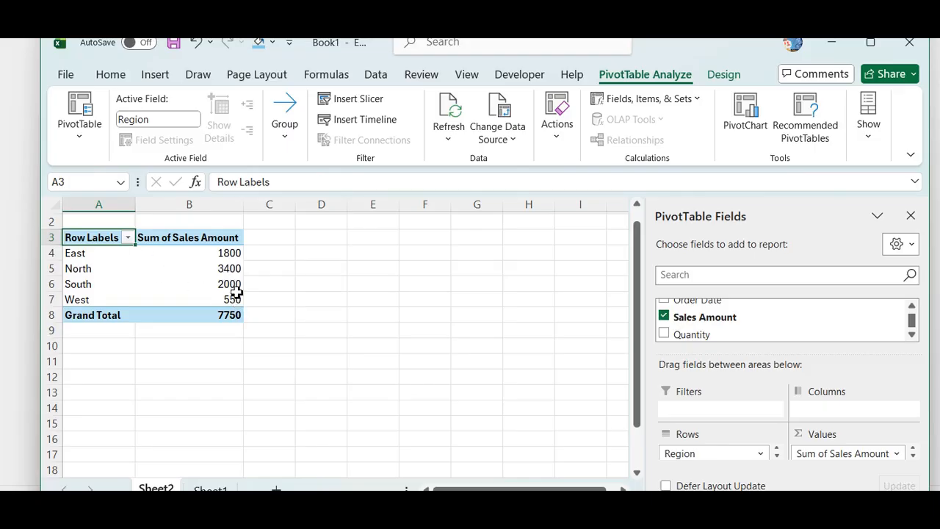
Format the PivotTable's sales amounts as Currency with the ₹ symbol and 2 decimal places.
left_click(225, 241)
right_click(226, 240)
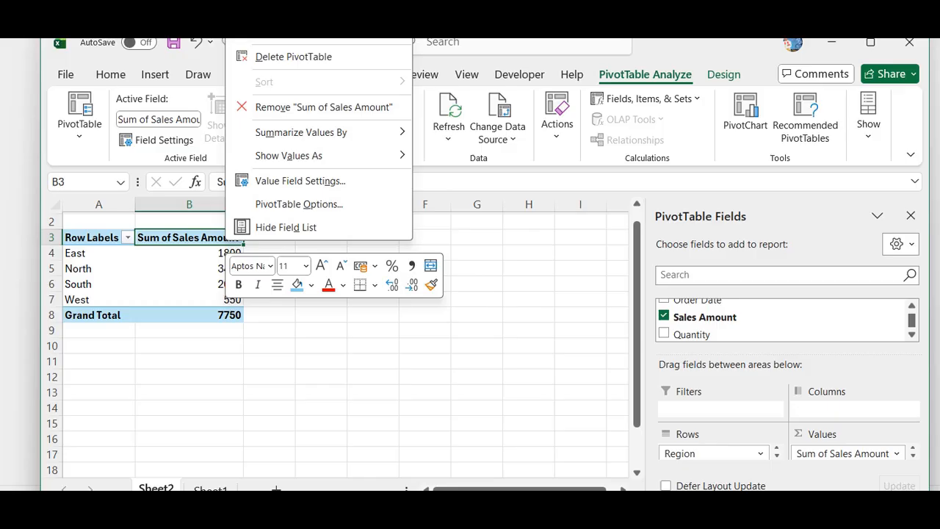
left_click(291, 8)
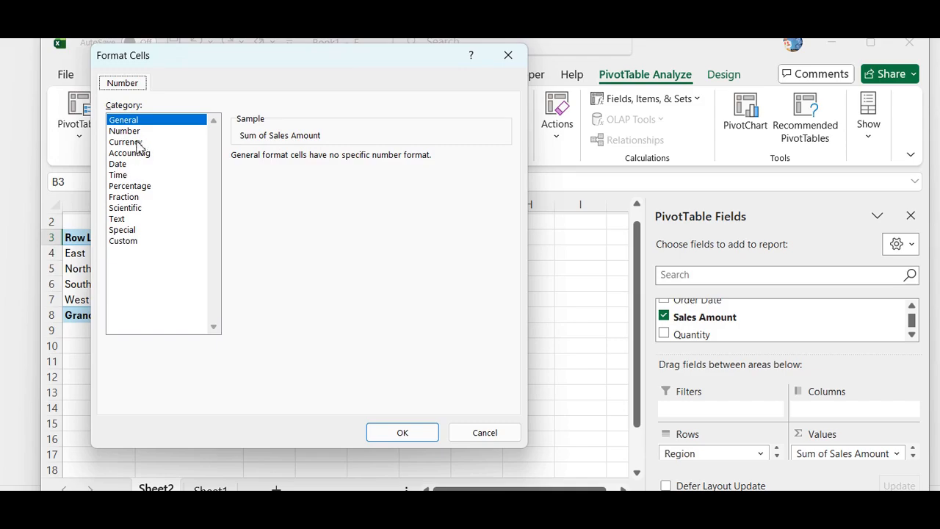
left_click(129, 143)
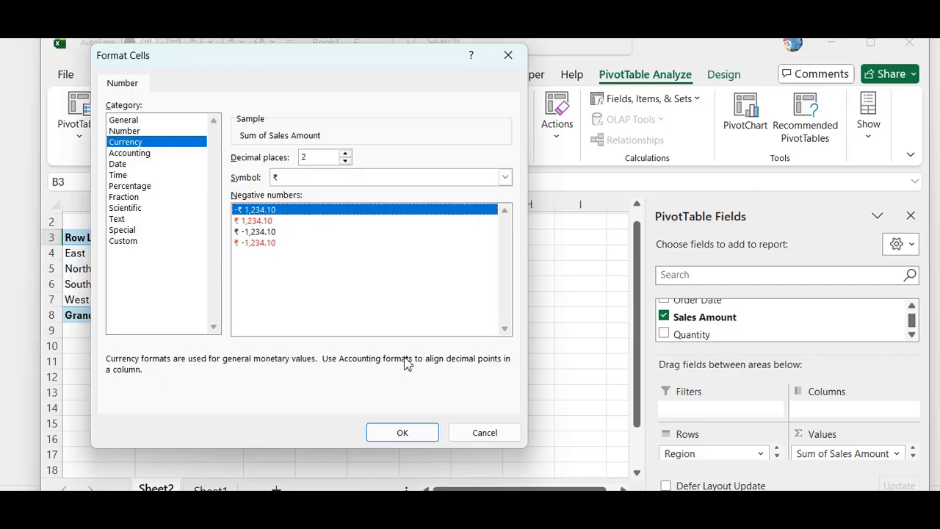
left_click(505, 179)
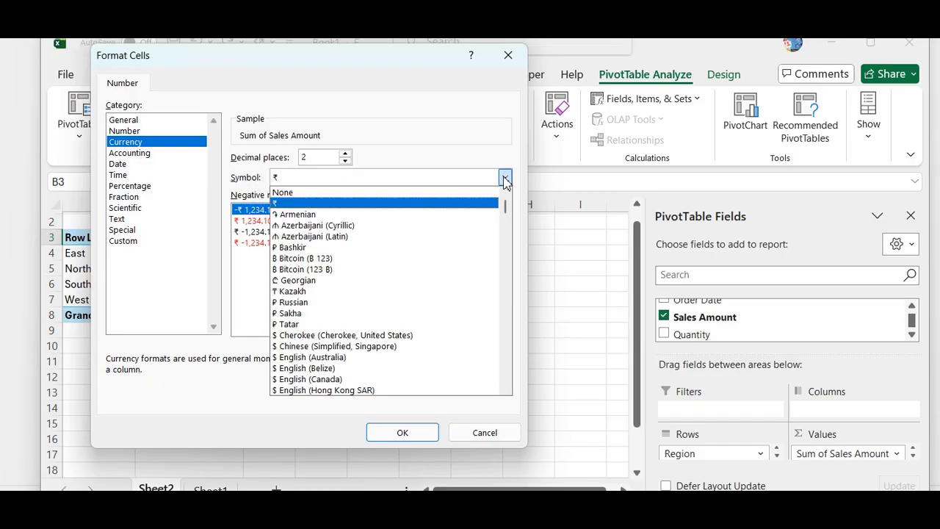
left_click(261, 311)
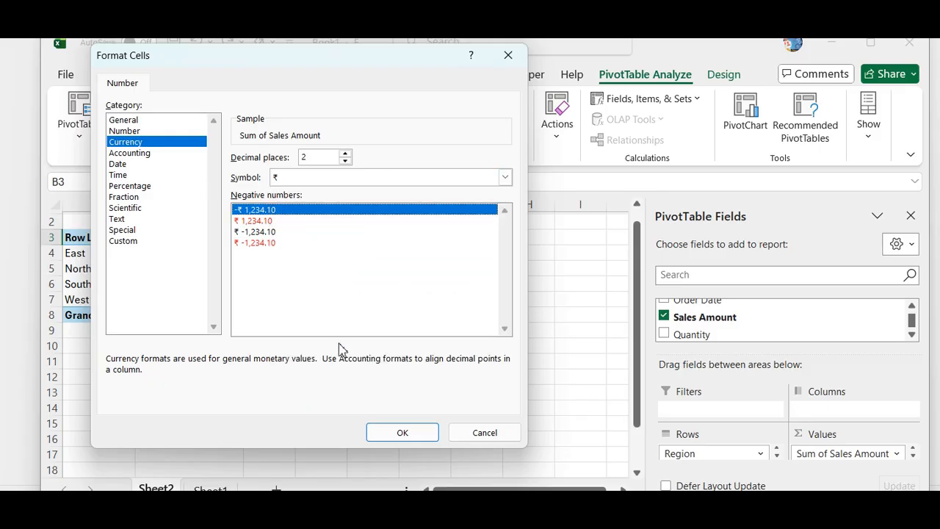
left_click(397, 432)
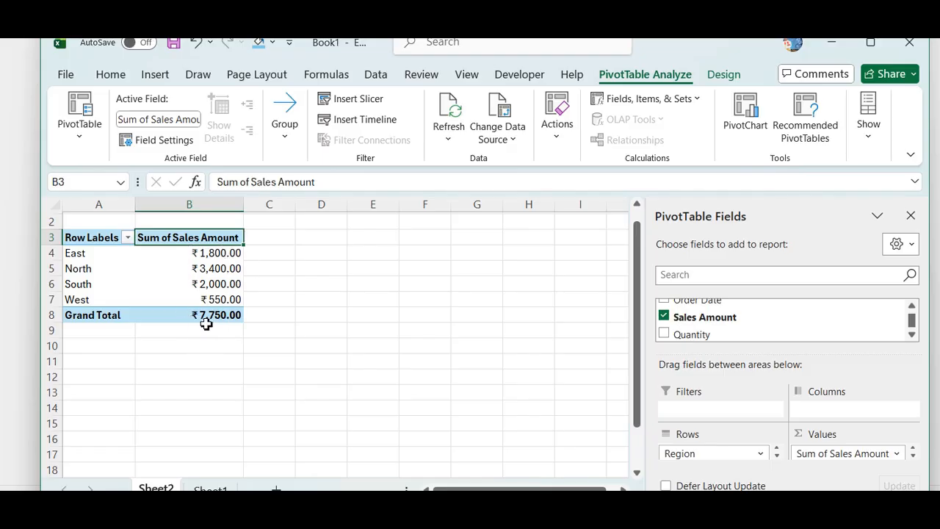
Try to copy the Sum of Sales Amount header and paste it into cell B4.
right_click(162, 239)
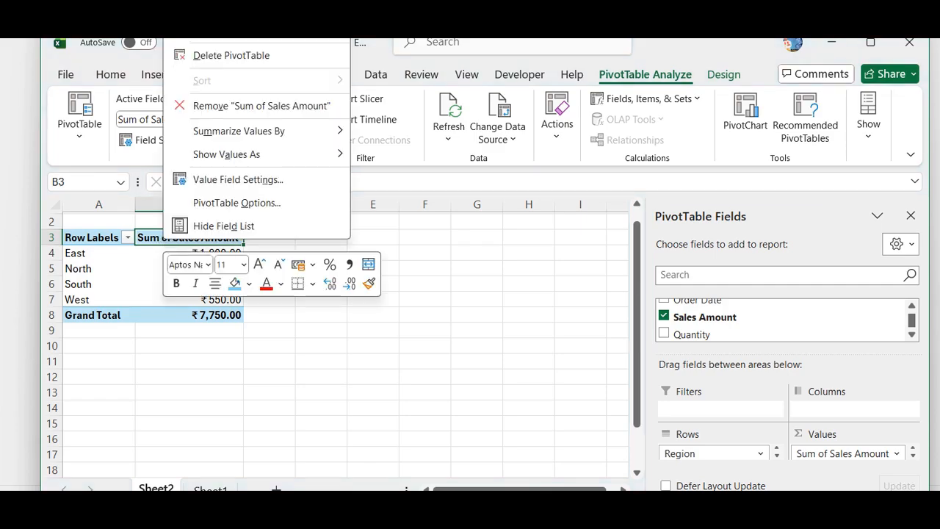
left_click(192, 39)
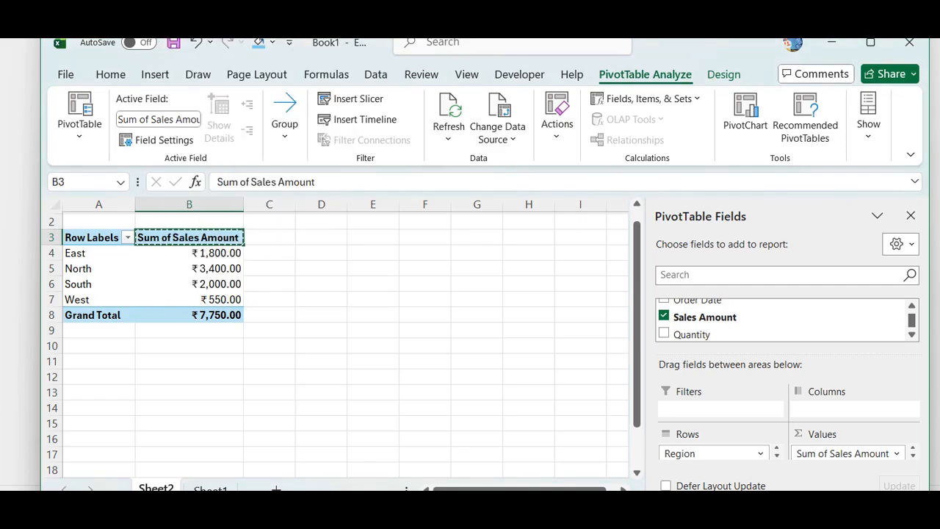
left_click(149, 252)
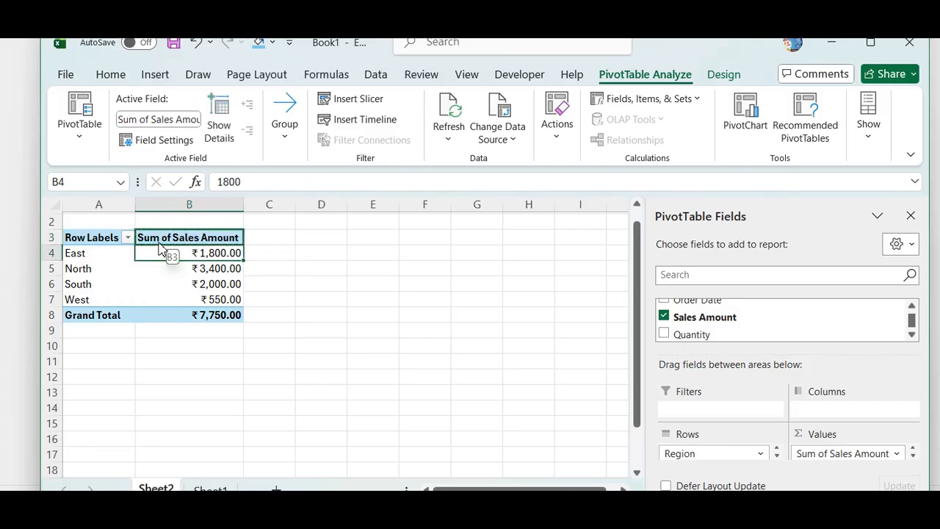
key("ctrl+v")
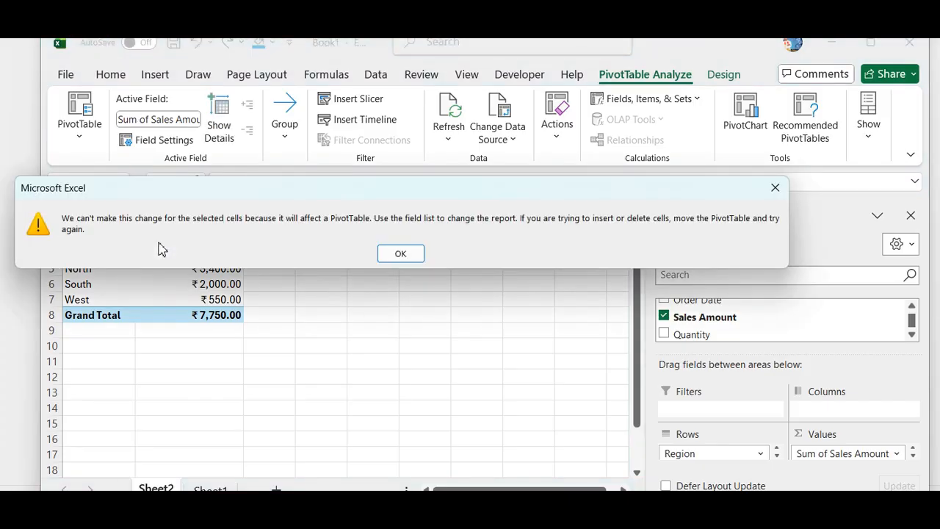
left_click(394, 255)
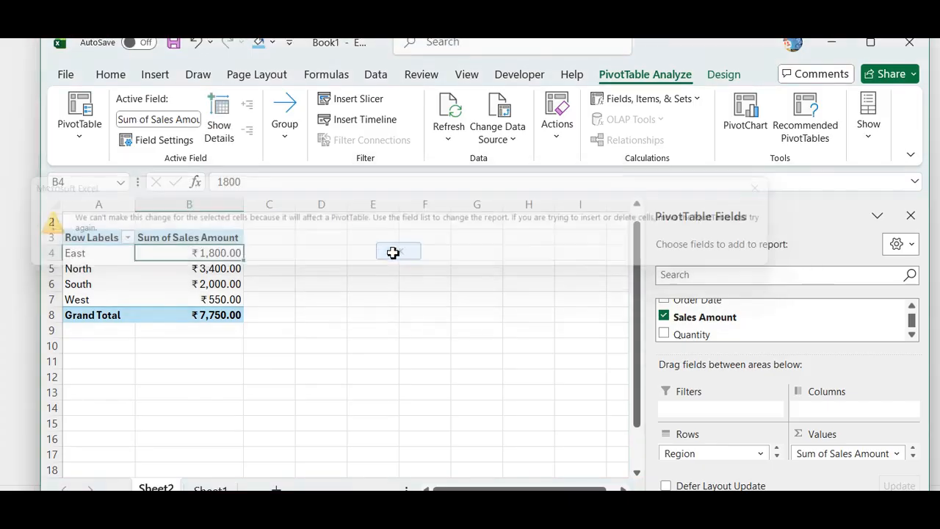
left_click(217, 238)
right_click(218, 239)
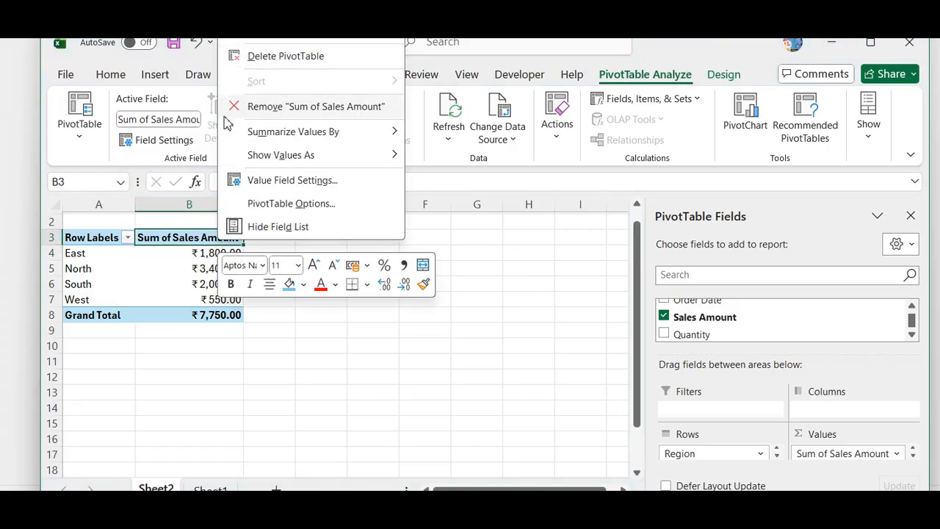
mouse_move(294, 132)
left_click(264, 33)
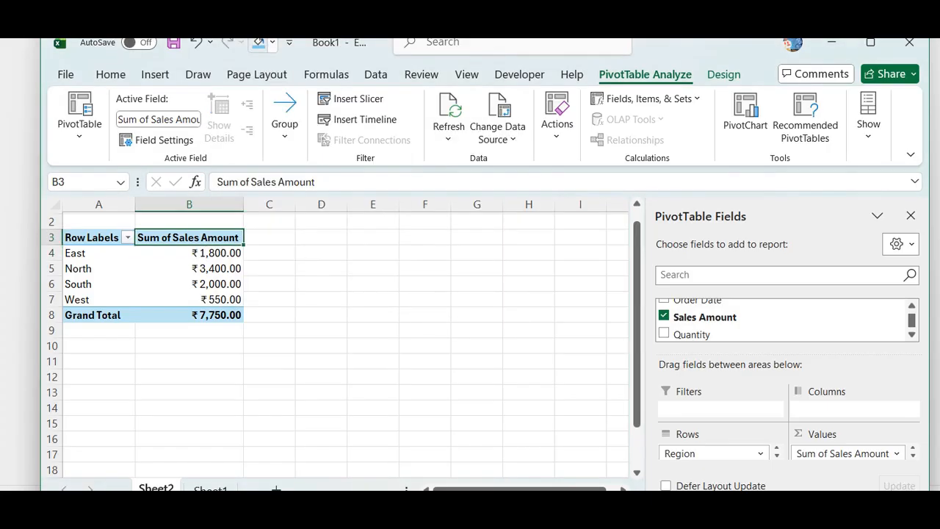
left_click(253, 254)
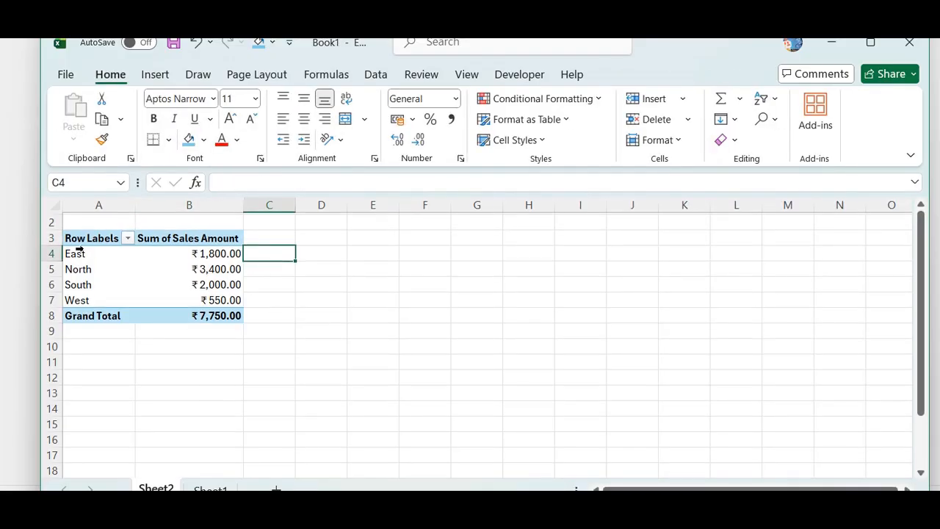
left_click(96, 269)
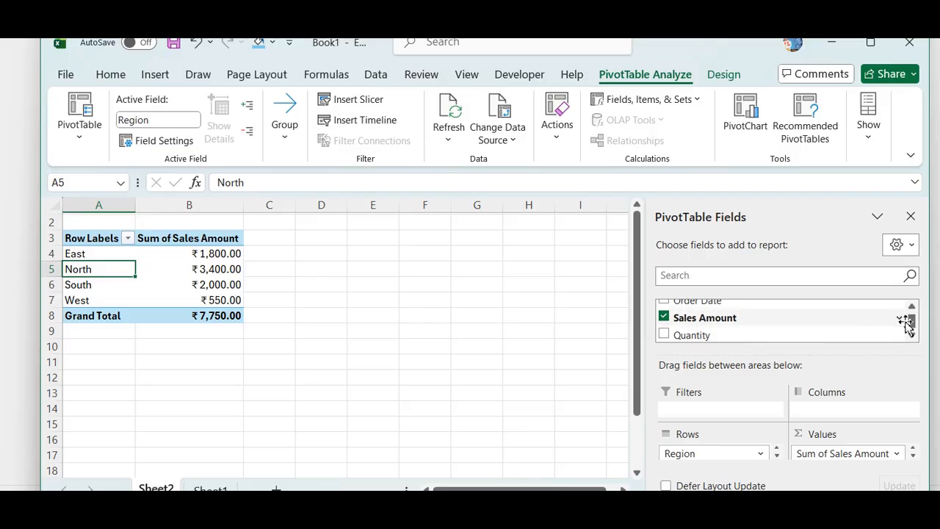
left_click_drag(911, 326, 912, 322)
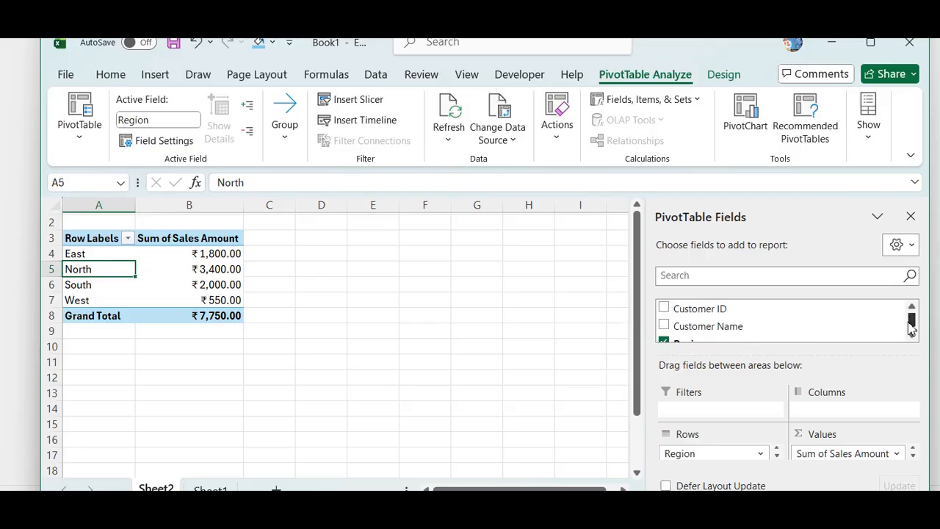
scroll(911, 328, "down", 3)
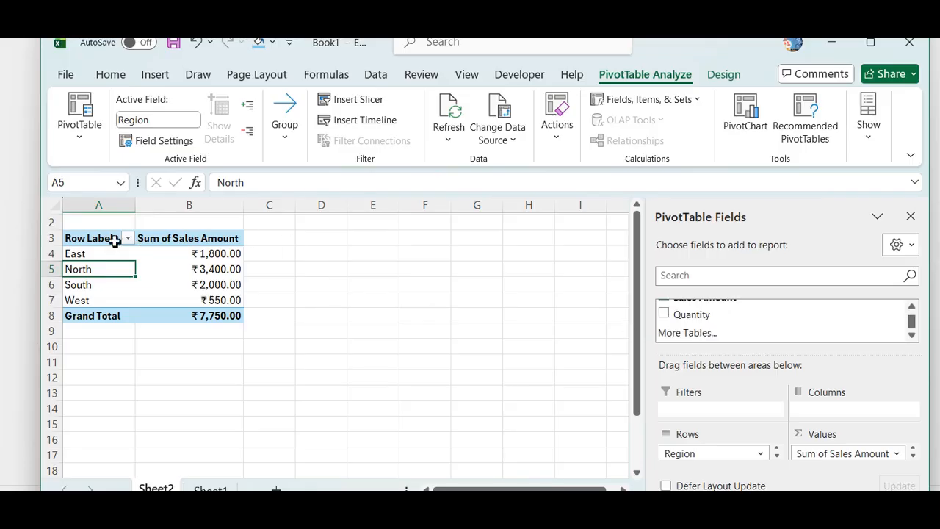
Copy the entire sales amount PivotTable to cell D3 and widen columns D and E to fit its contents.
left_click_drag(93, 237, 209, 312)
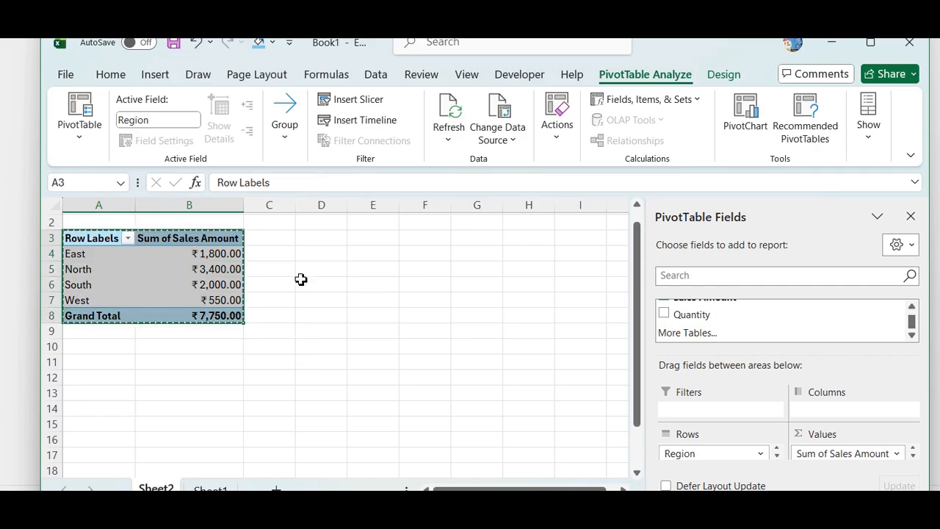
key("ctrl+c")
left_click(310, 244)
key("ctrl+v")
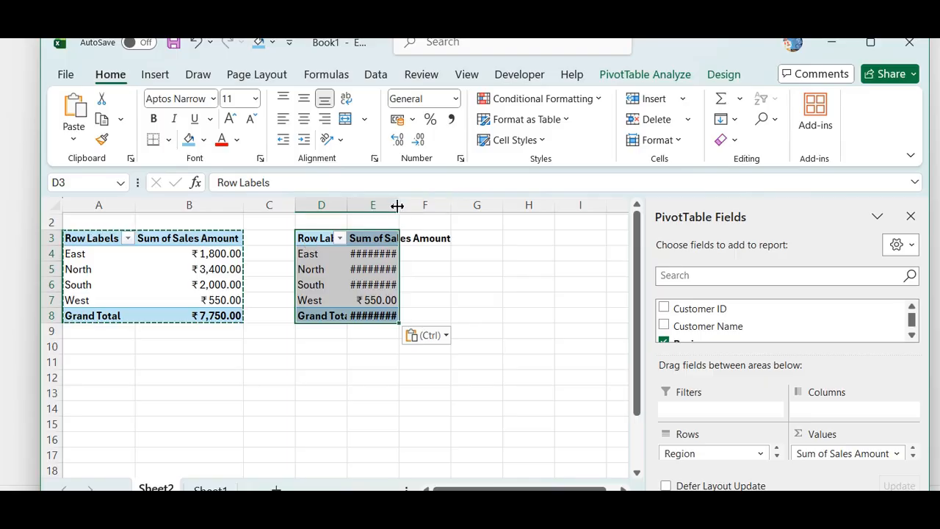
left_click_drag(399, 204, 465, 216)
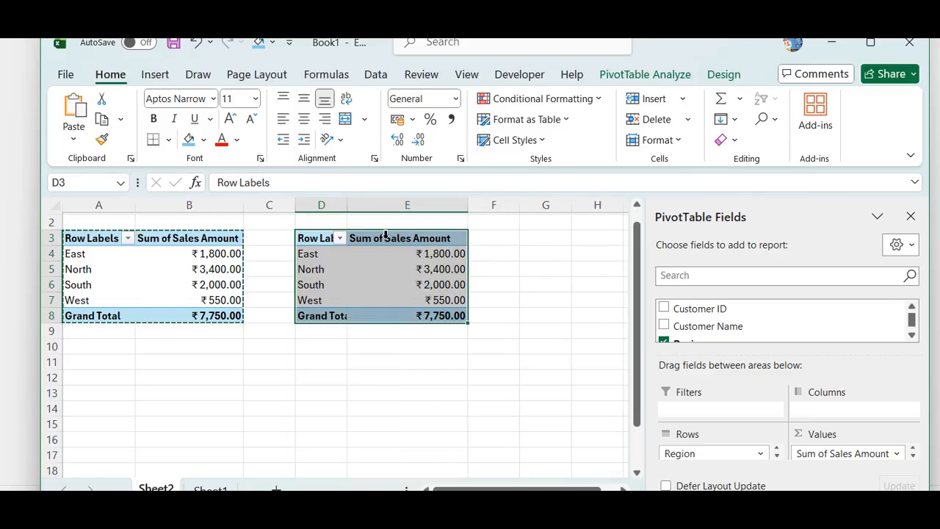
left_click_drag(347, 205, 371, 205)
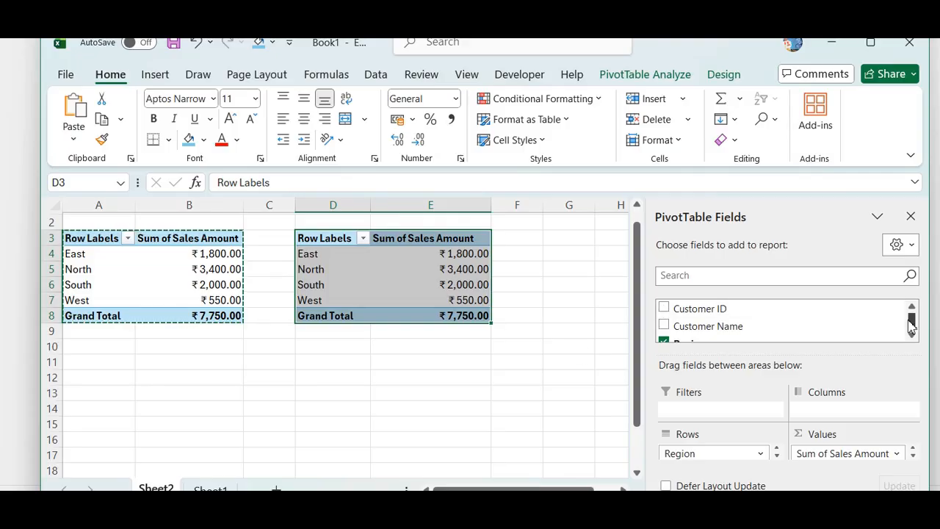
Try to delete the Sum of Sales Amount cells E3:E8 from the copied PivotTable.
left_click_drag(910, 321, 910, 323)
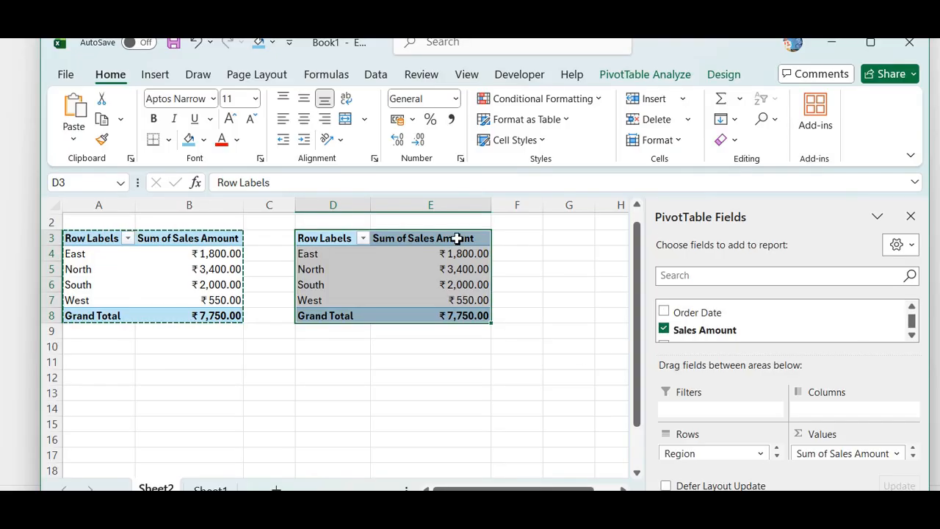
left_click_drag(457, 237, 466, 317)
key("Delete")
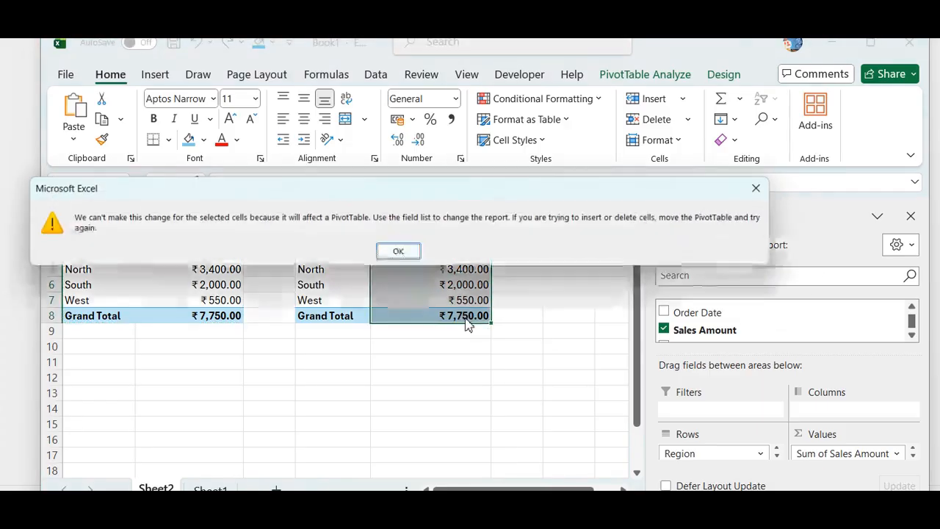
left_click(397, 253)
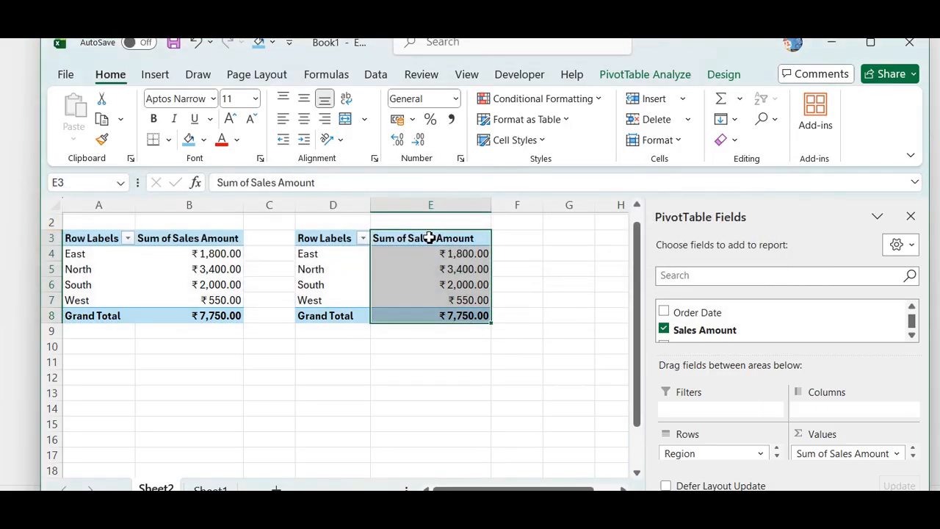
Replace the Sales Amount field with Quantity in the copied PivotTable.
left_click(665, 331)
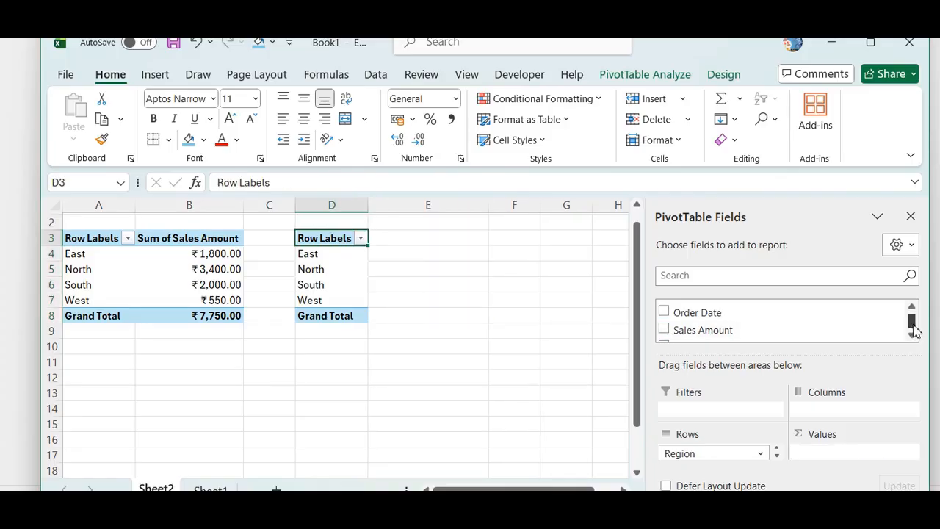
scroll(913, 331, "down", 1)
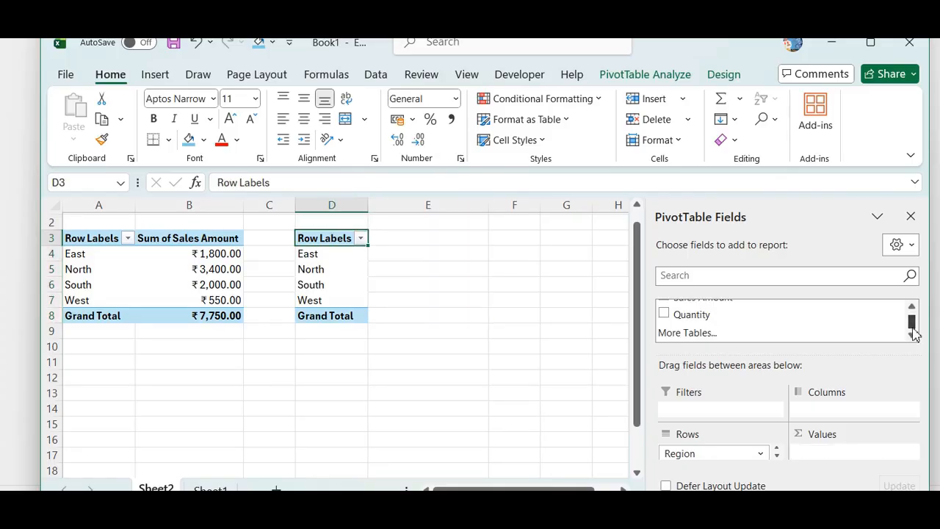
left_click(665, 315)
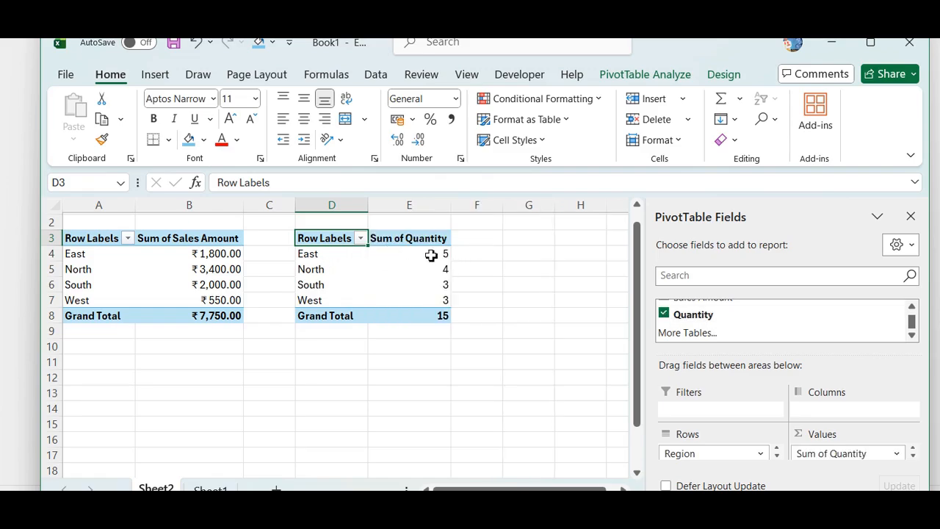
Change the Quantity value field in the copied PivotTable to be summarized by Count.
mouse_move(431, 254)
mouse_move(448, 272)
left_click(394, 243)
right_click(394, 243)
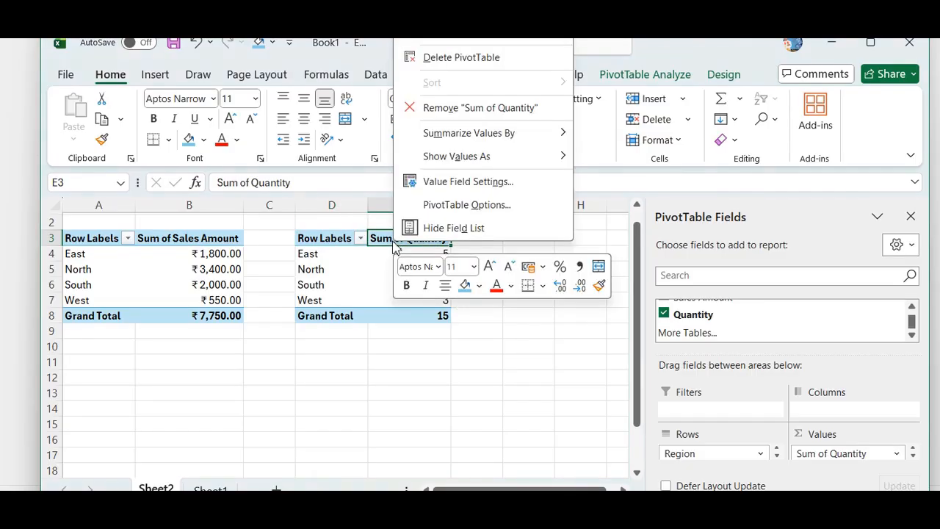
left_click(455, 184)
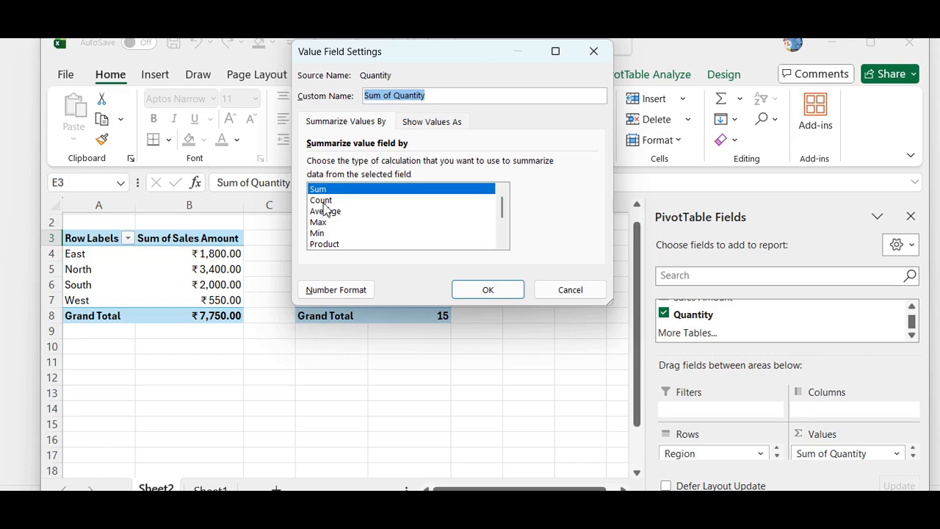
left_click(323, 201)
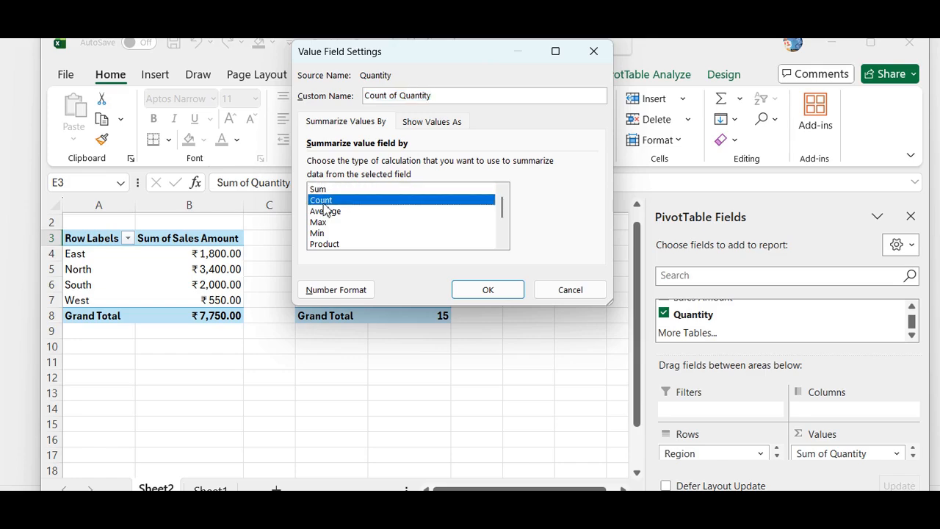
left_click(474, 291)
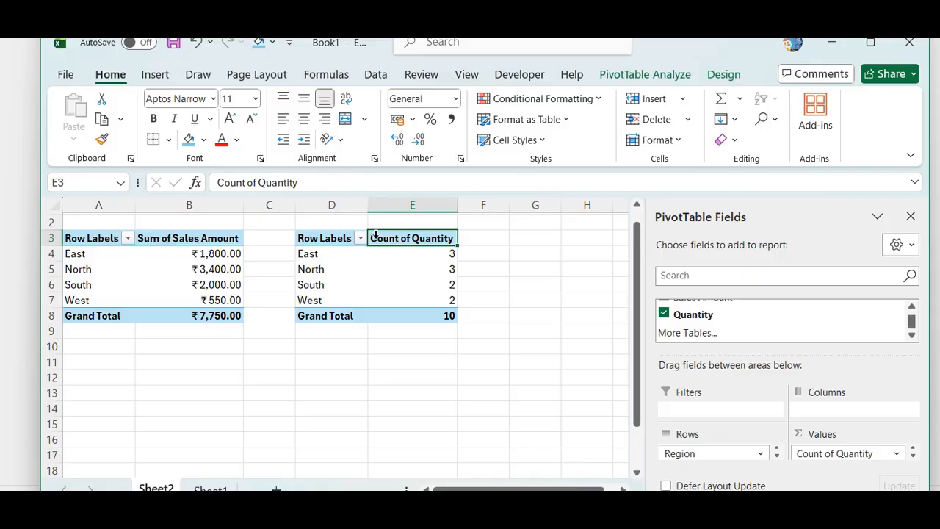
Refresh the Sum of Sales Amount PivotTable from its source data.
left_click(176, 241)
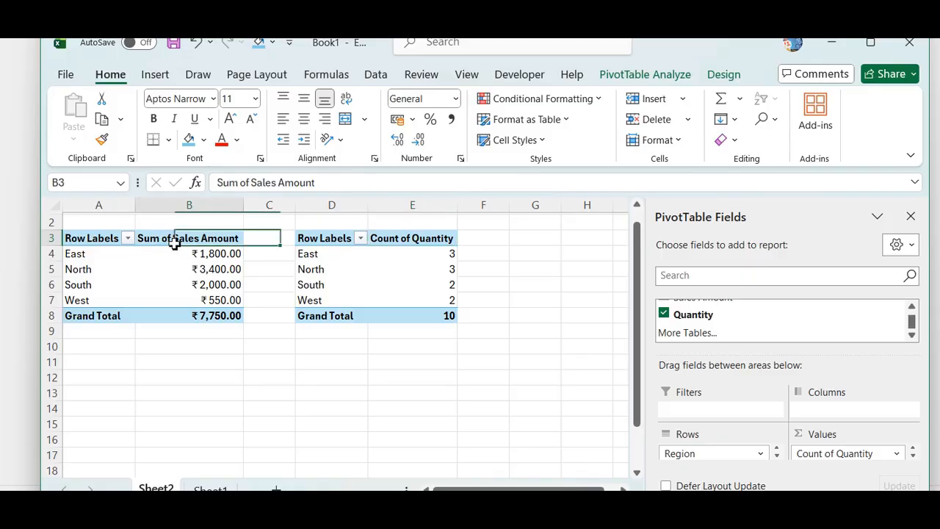
left_click(657, 77)
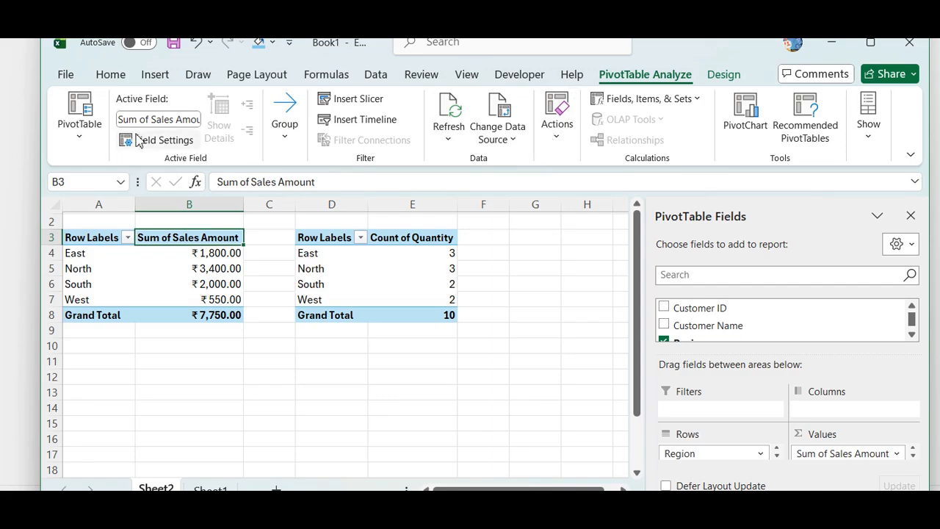
left_click(163, 117)
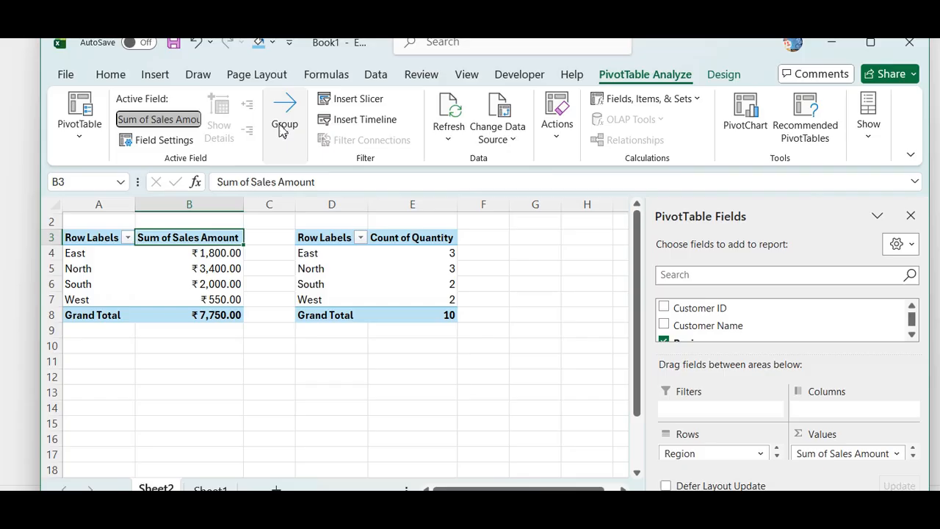
left_click(448, 136)
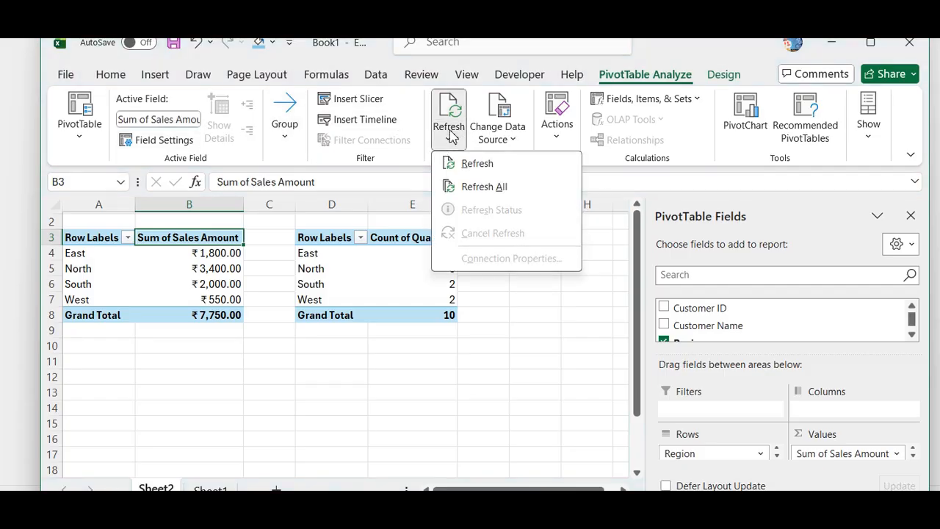
left_click(478, 163)
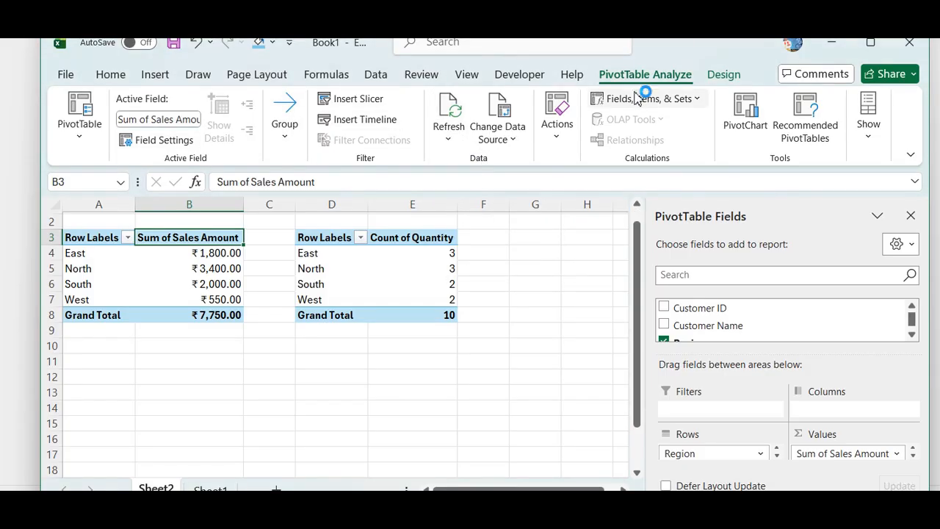
Rename the Sum of Sales Amount PivotTable as "sum of sthe sales a".
left_click(81, 135)
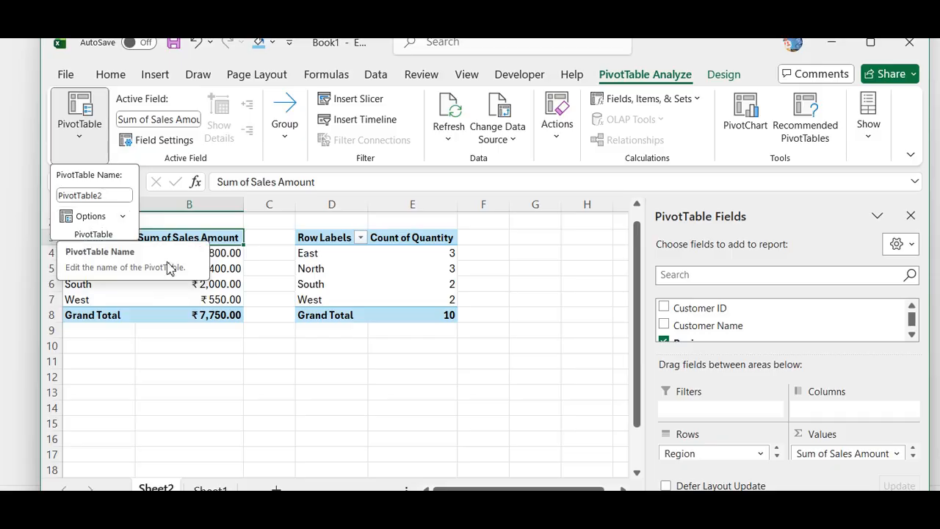
left_click(331, 237)
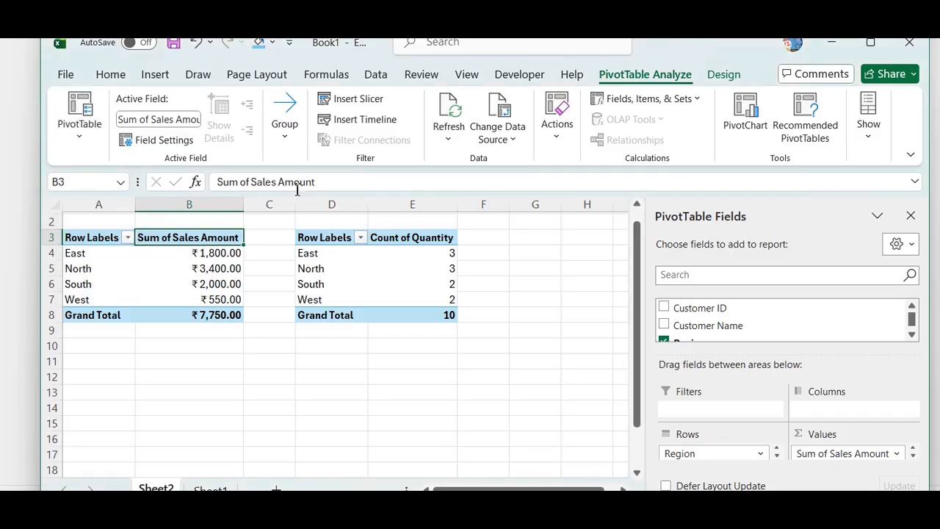
left_click(79, 126)
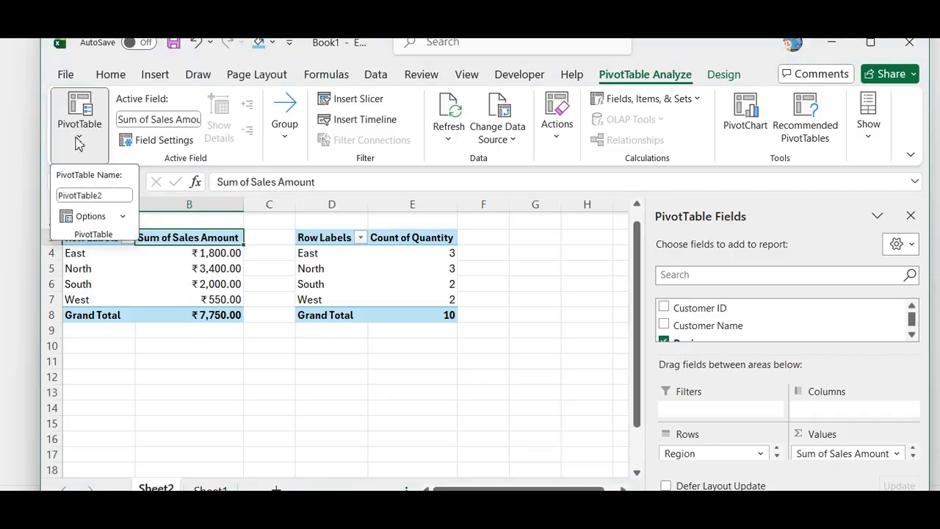
left_click(110, 196)
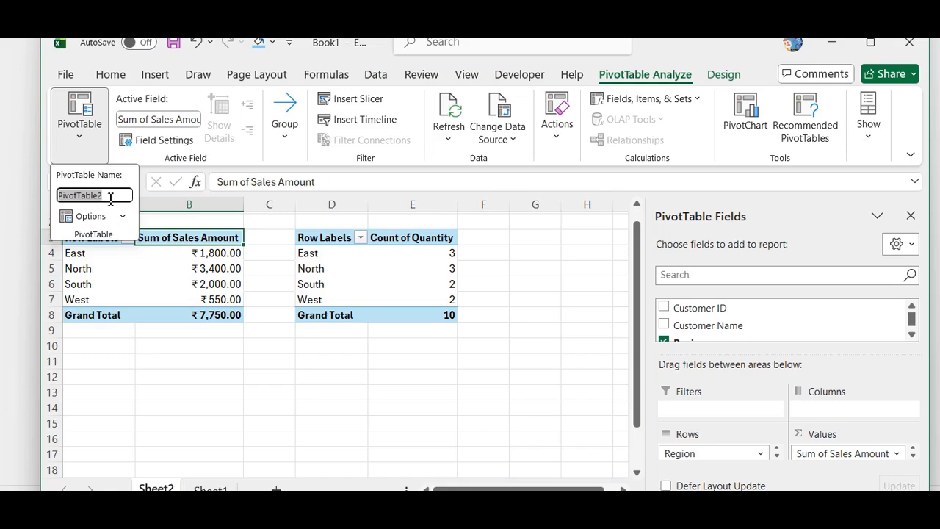
key("BackSpace")
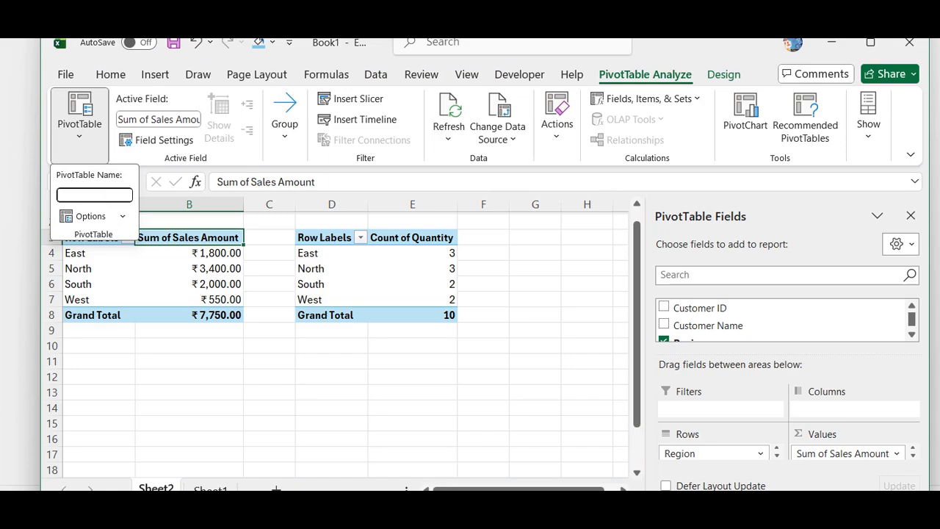
type("sum o")
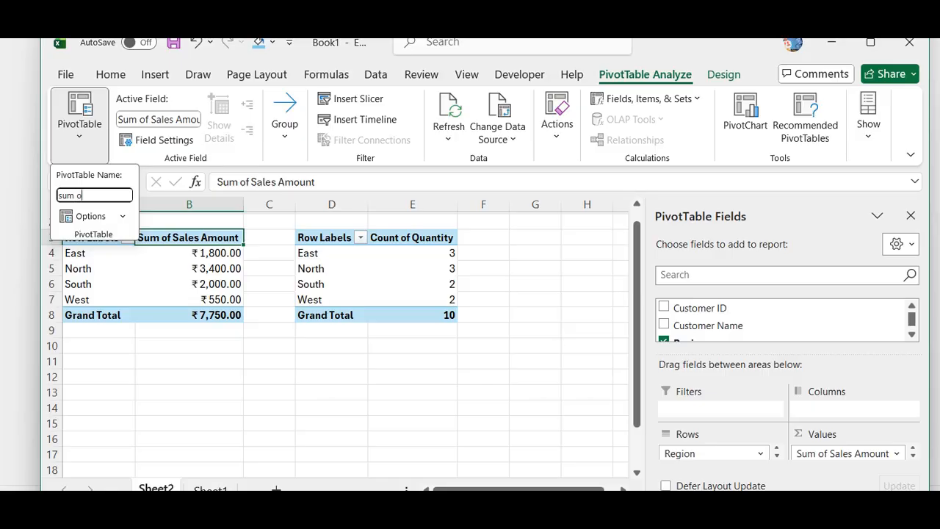
type("f sthe sales a")
key("Return")
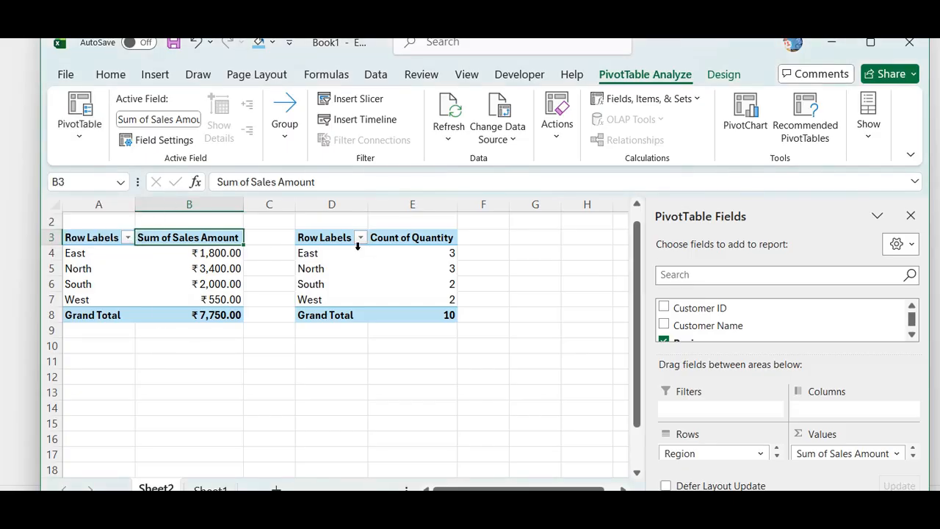
Check the name of the copied PivotTable and the active field of its Count of Quantity column.
left_click(326, 240)
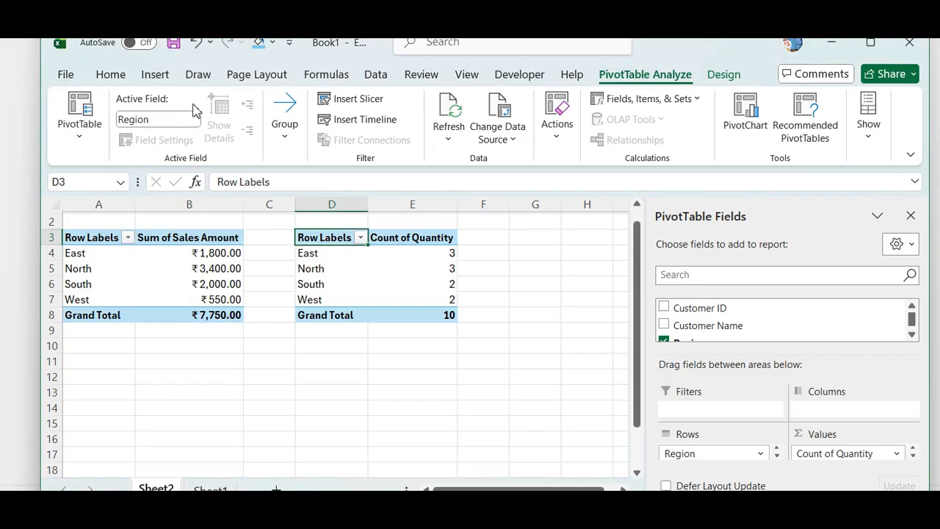
left_click(89, 130)
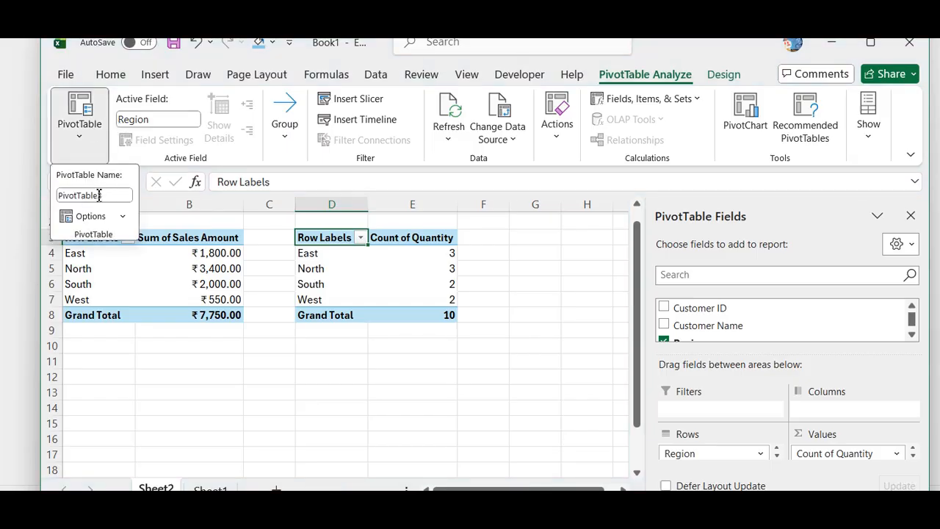
left_click(156, 121)
left_click(393, 238)
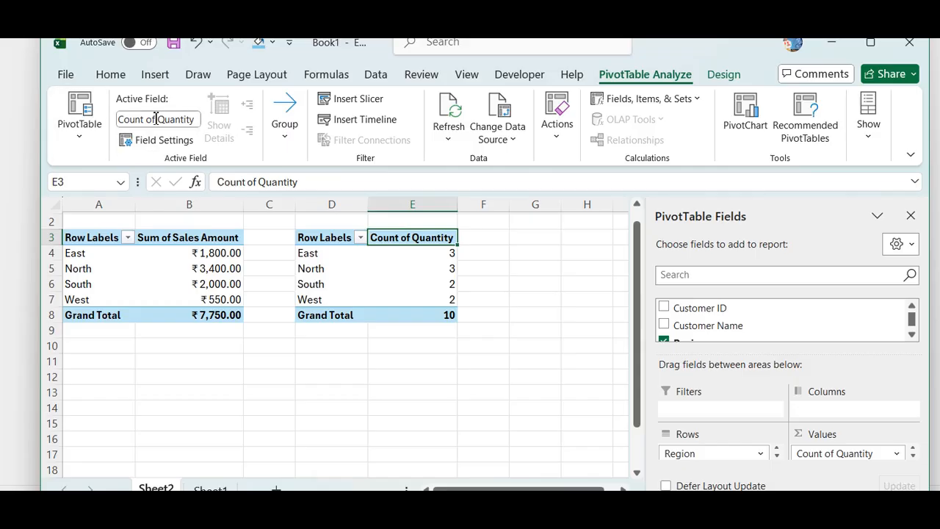
Rename the Count of Quantity PivotTable as "count the quantity".
left_click(81, 135)
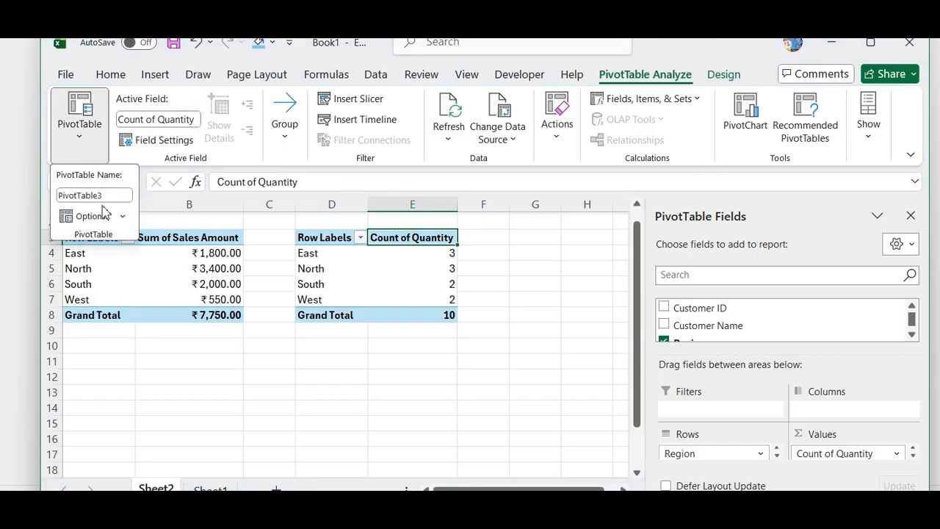
left_click(121, 196)
key("BackSpace")
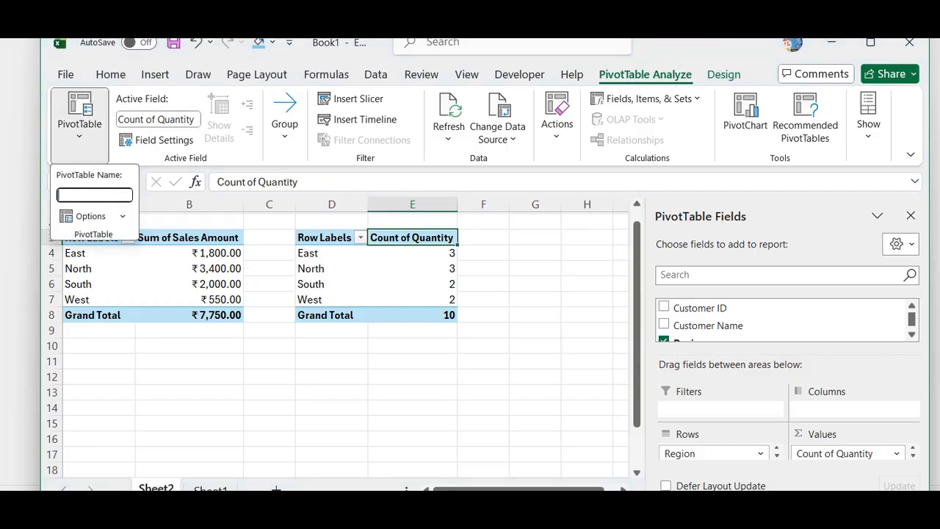
type("count the quantity")
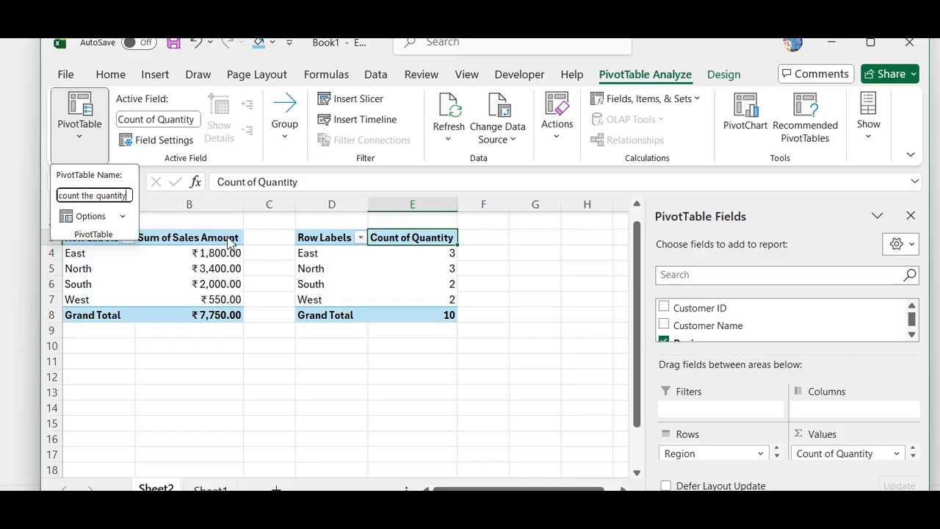
left_click(279, 221)
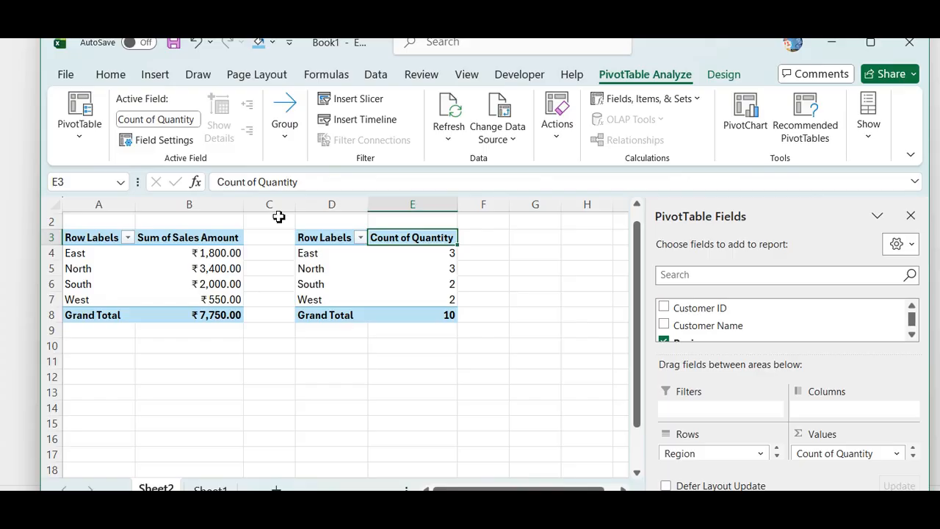
Check the assigned names of the Count of Quantity PivotTable and the Sum of Sales Amount PivotTable.
left_click(82, 131)
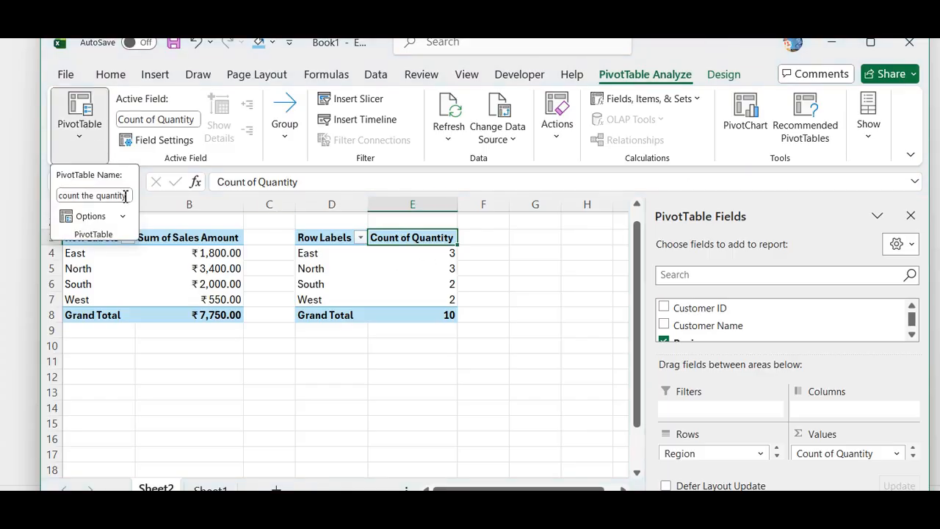
left_click(162, 428)
left_click(165, 241)
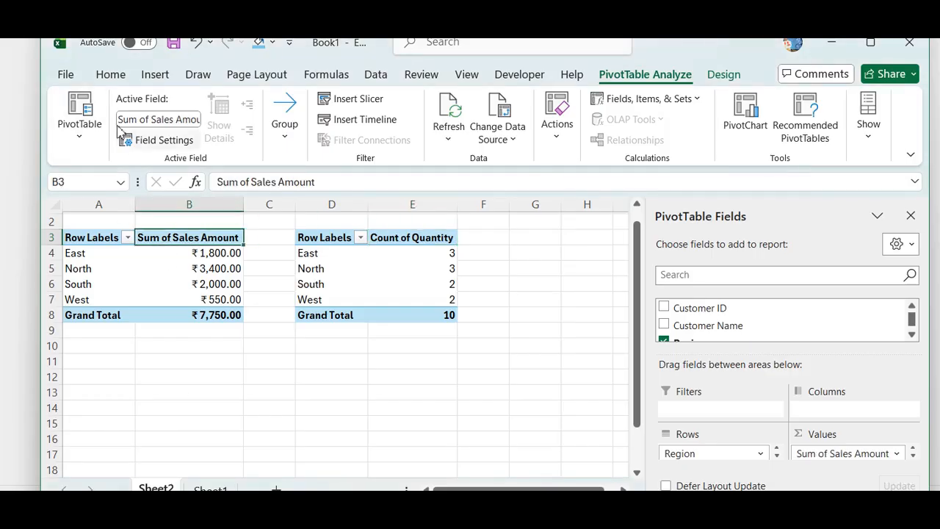
left_click(82, 124)
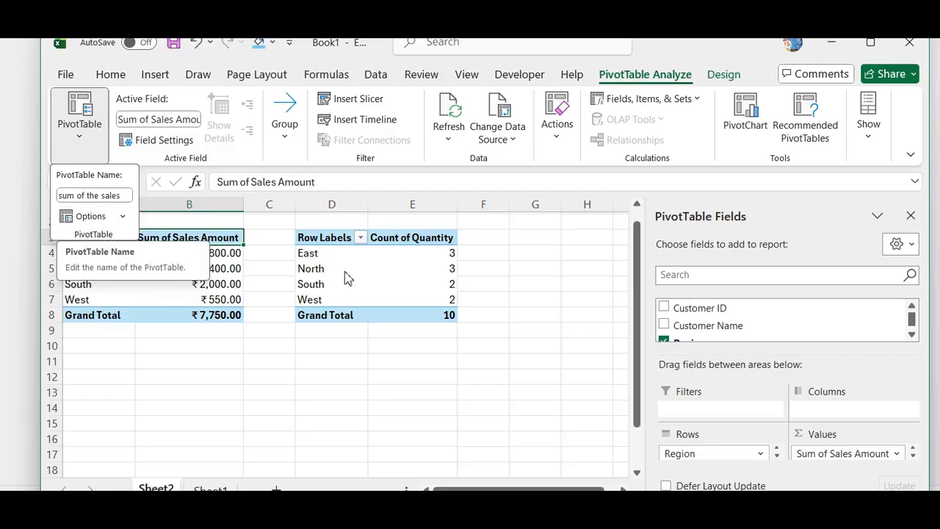
left_click(401, 405)
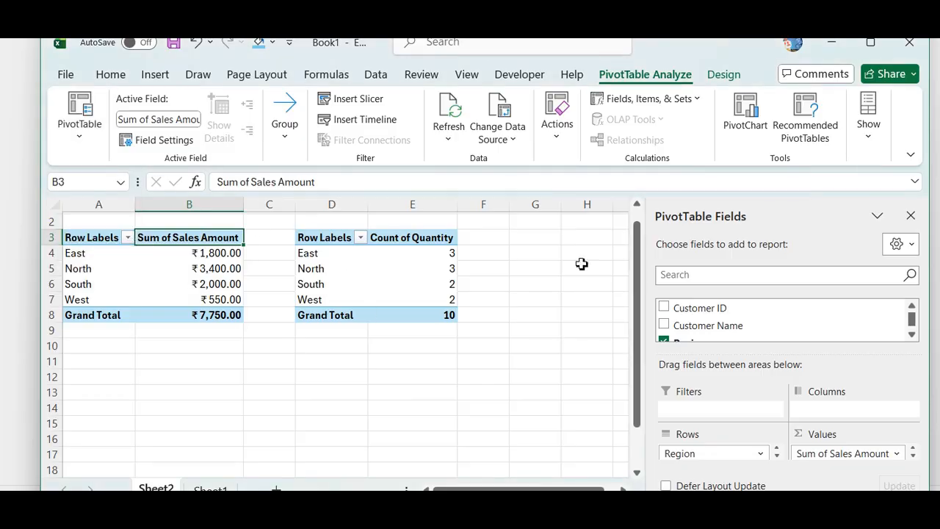